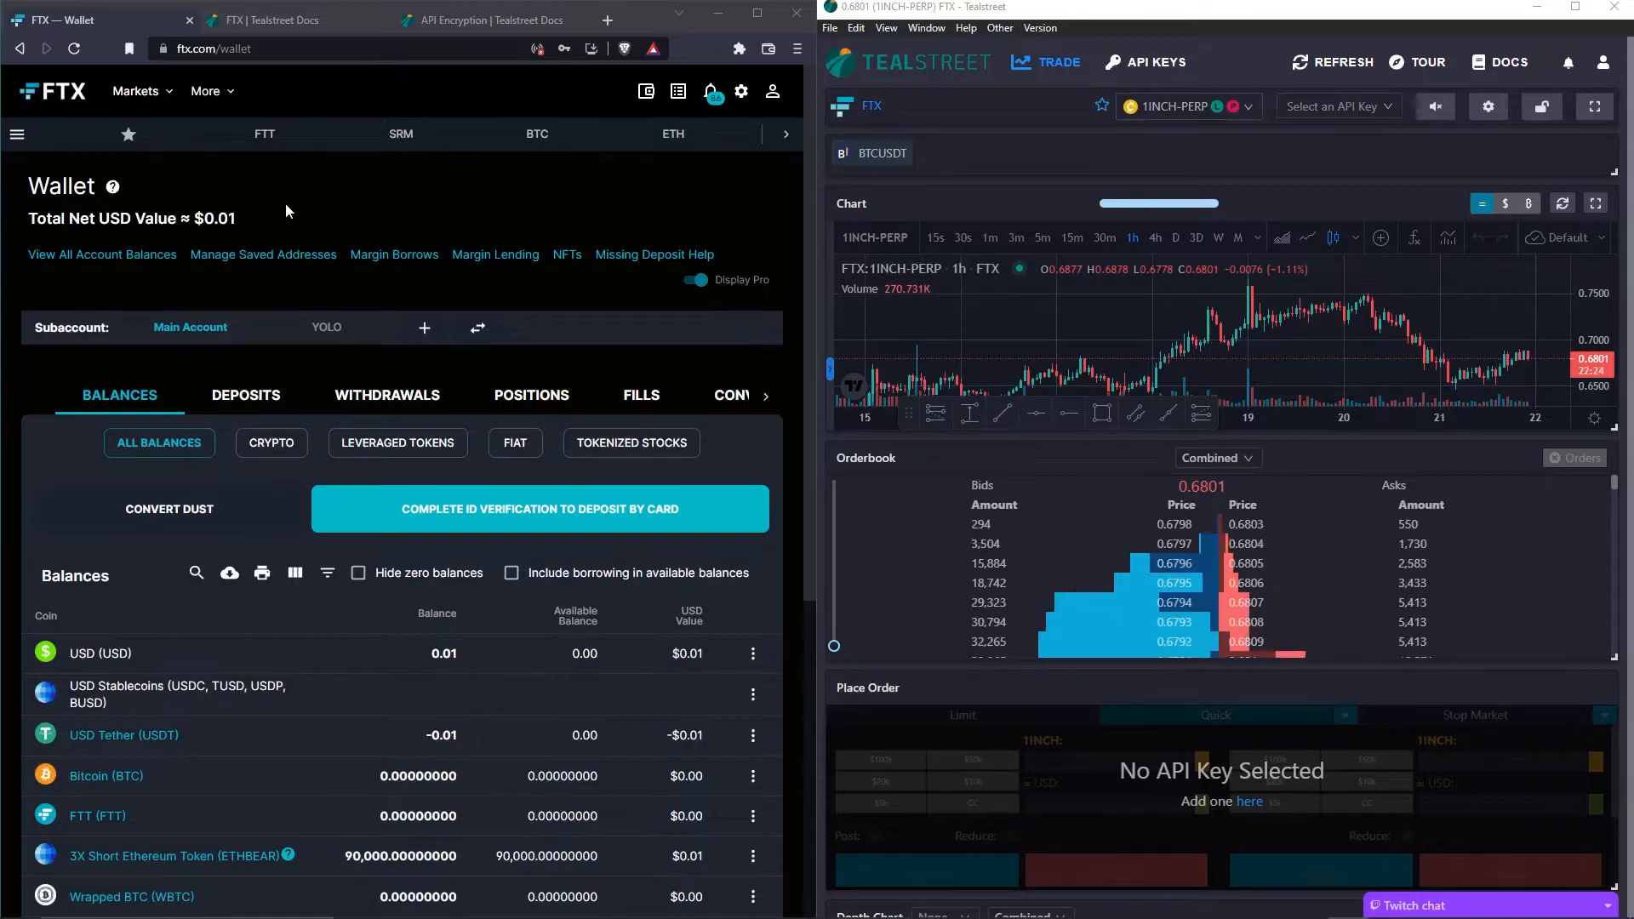
- Check the FTX connection guide in the docs, then return to the FTX wallet page
click(293, 28)
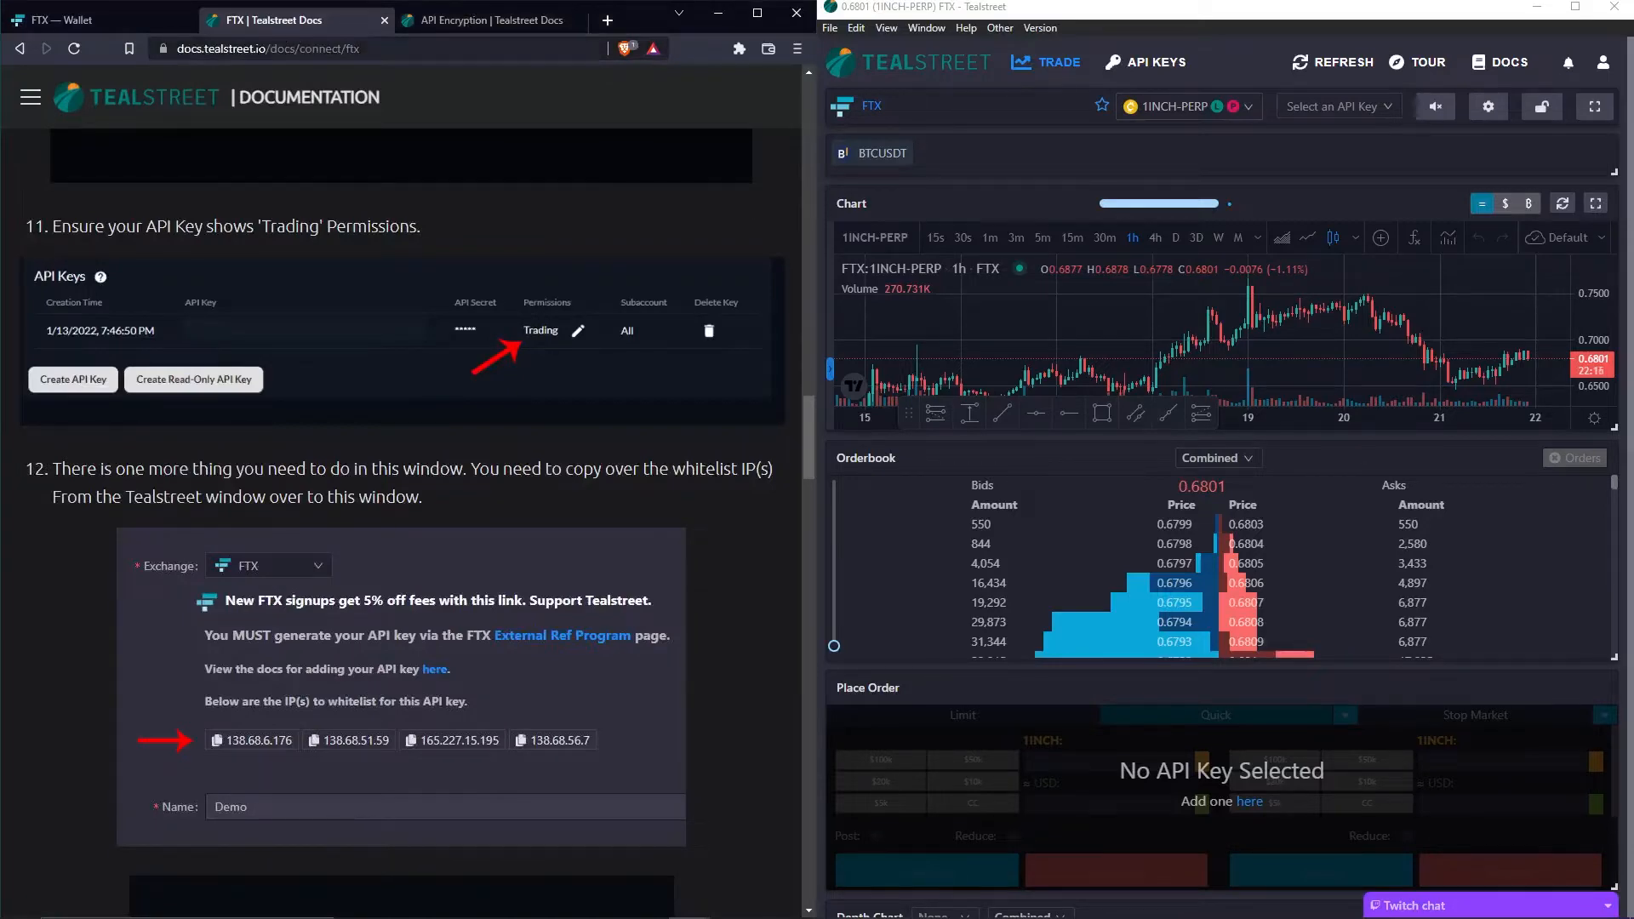
scroll(63, 120, up, 2)
scroll(63, 120, up, 5)
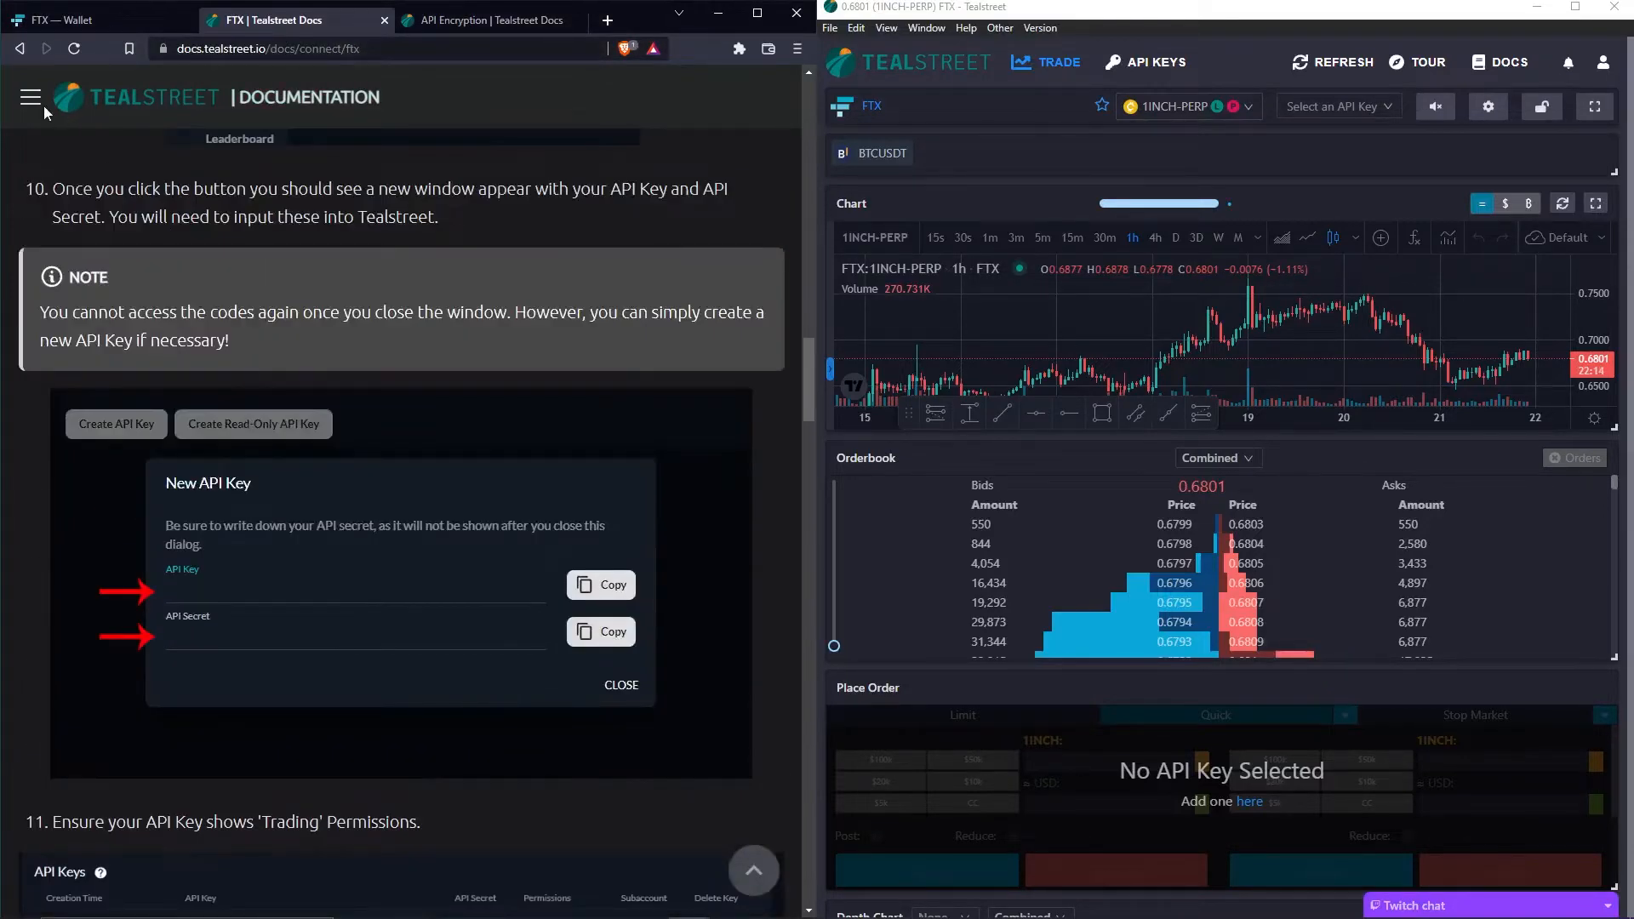
click(31, 97)
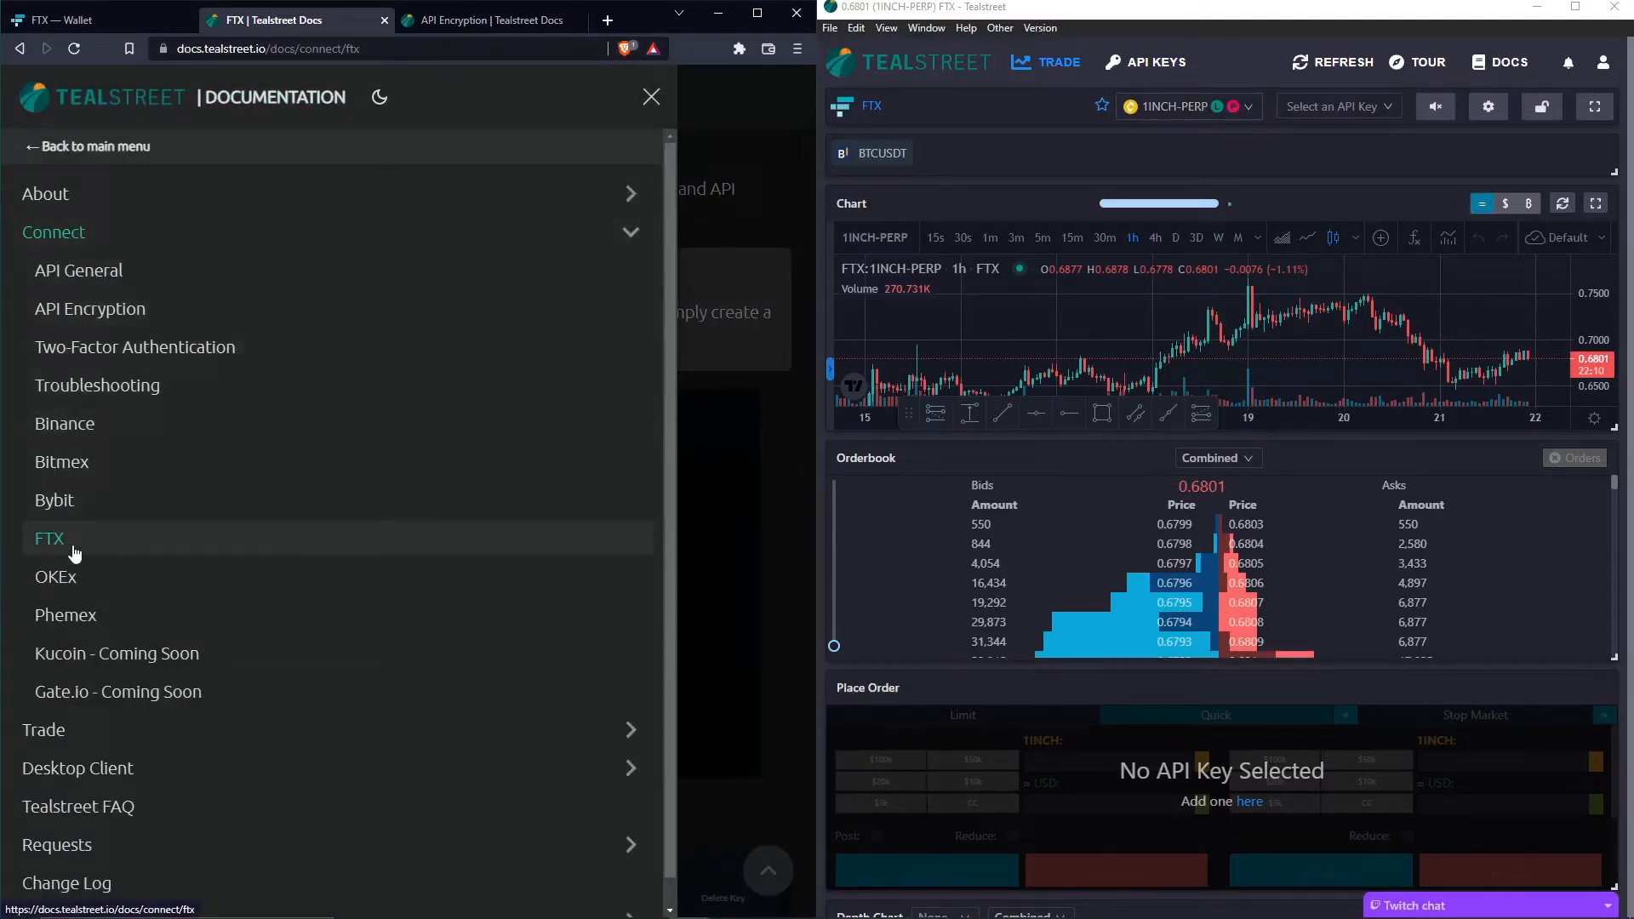
click(130, 26)
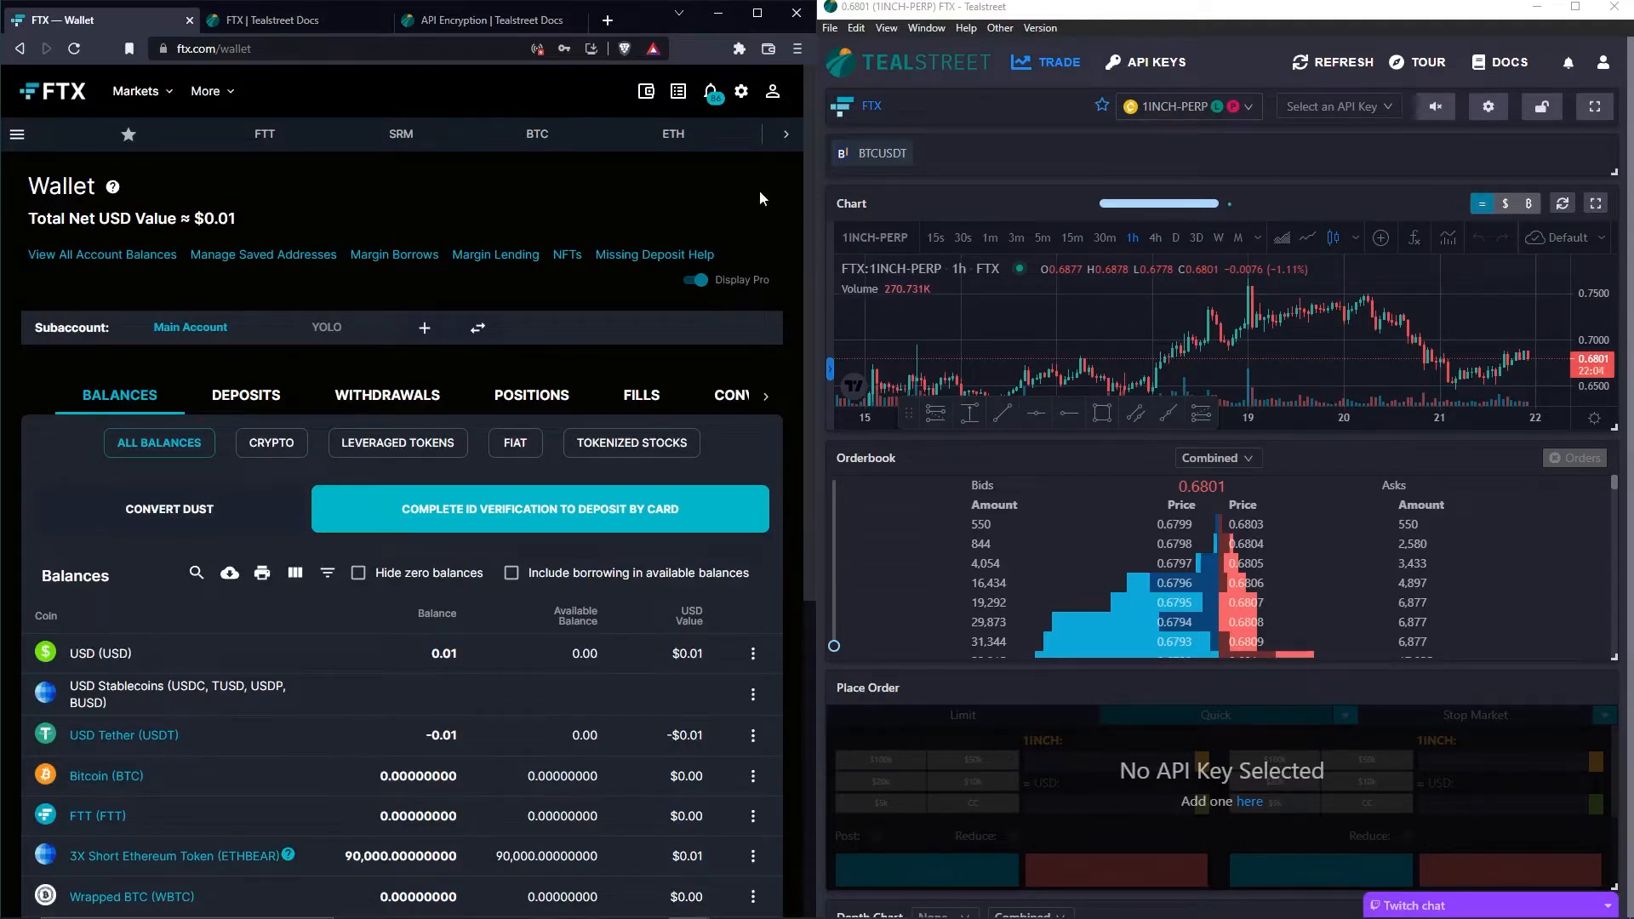
- Generate a new API key from the FTX account's API settings page
click(773, 91)
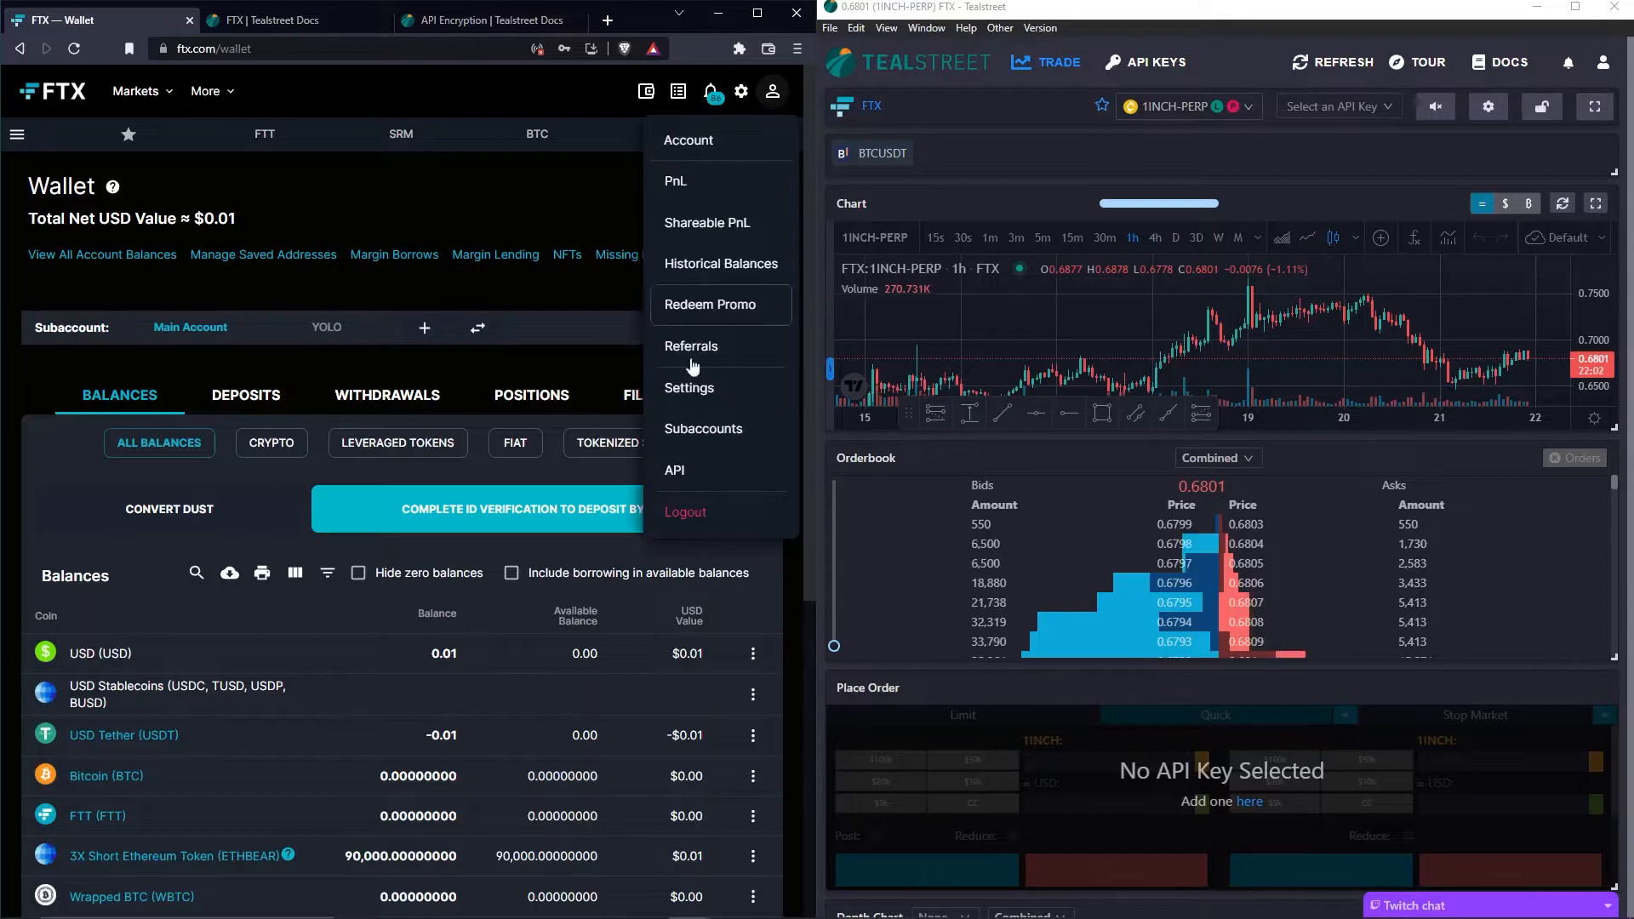
click(686, 476)
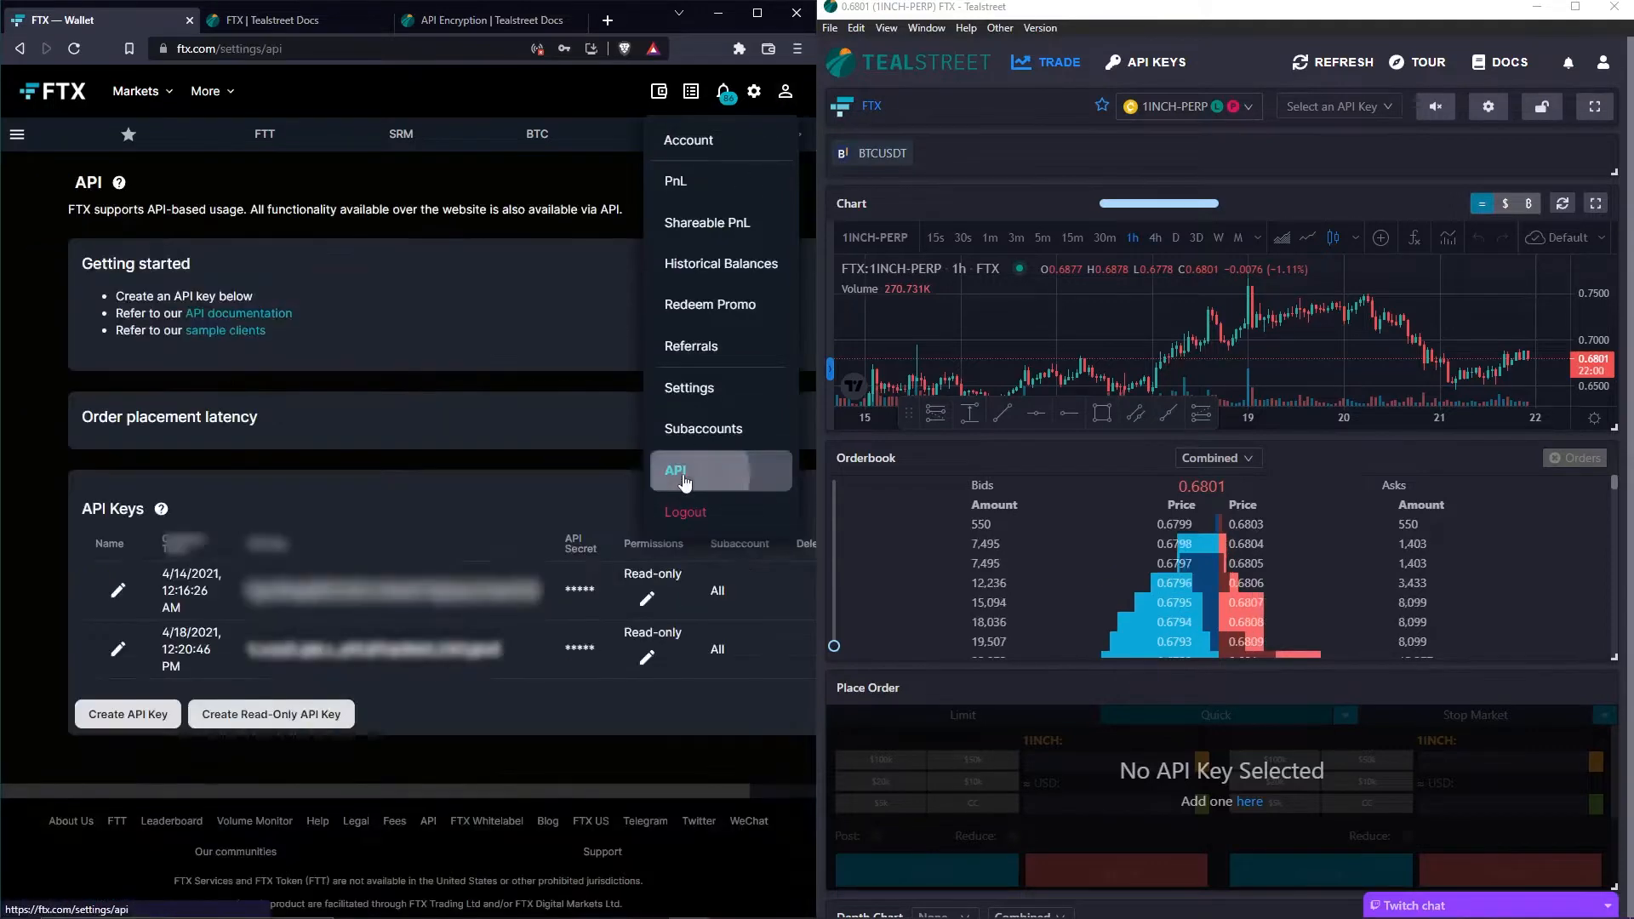
scroll(409, 318, down, 2)
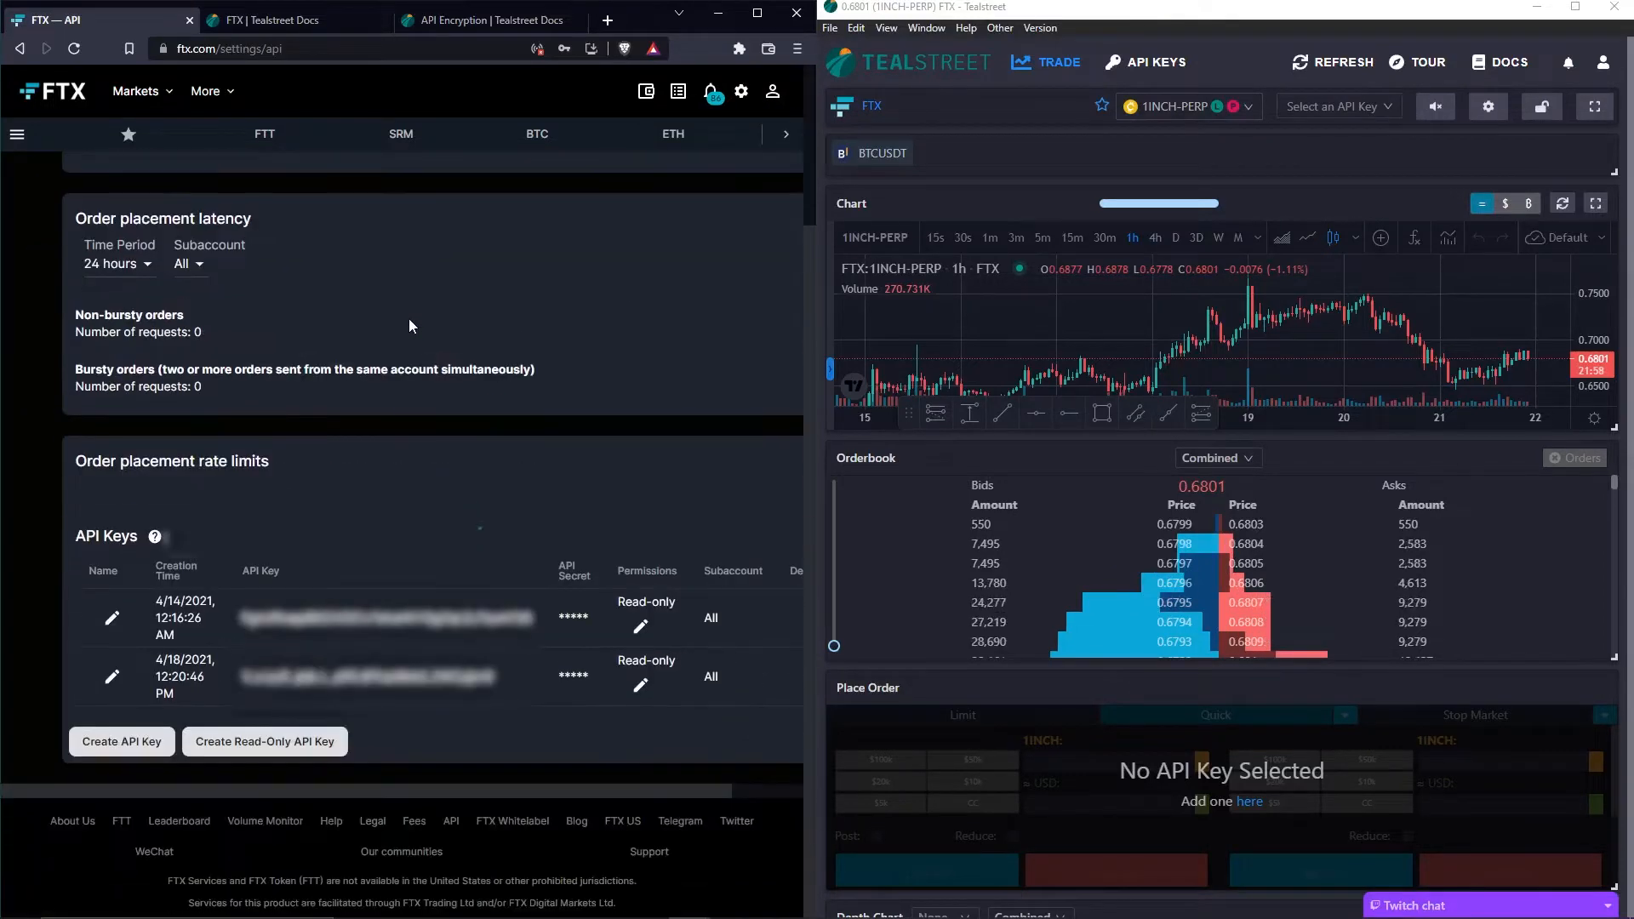
click(122, 742)
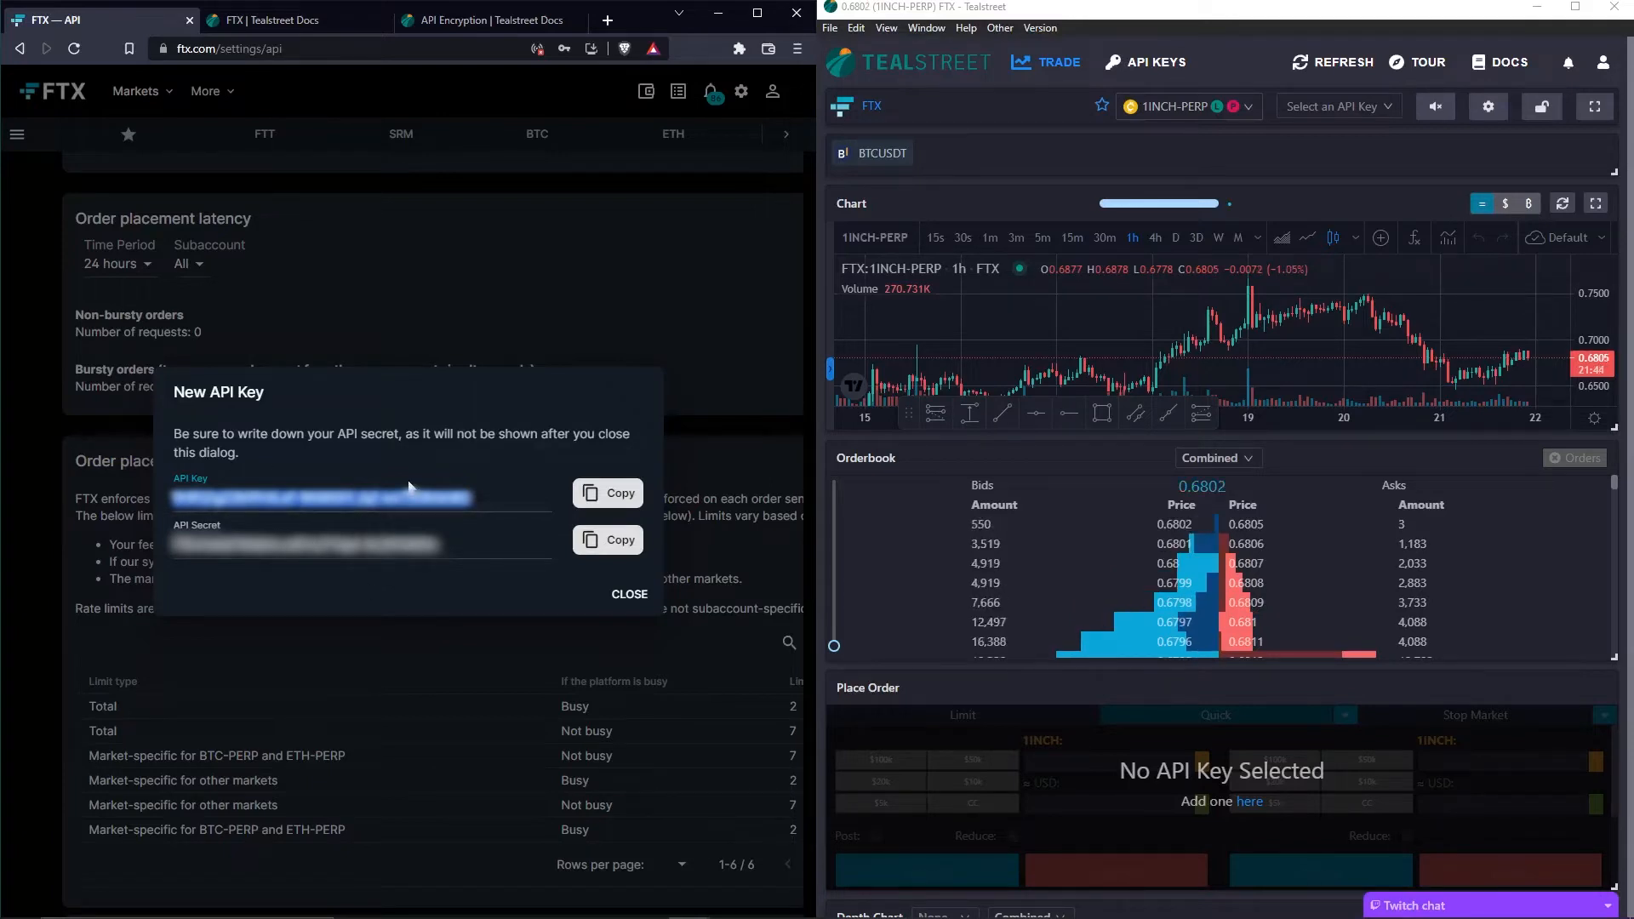
- Start a new API key entry in Tealstreet with FTX as the exchange
click(1139, 71)
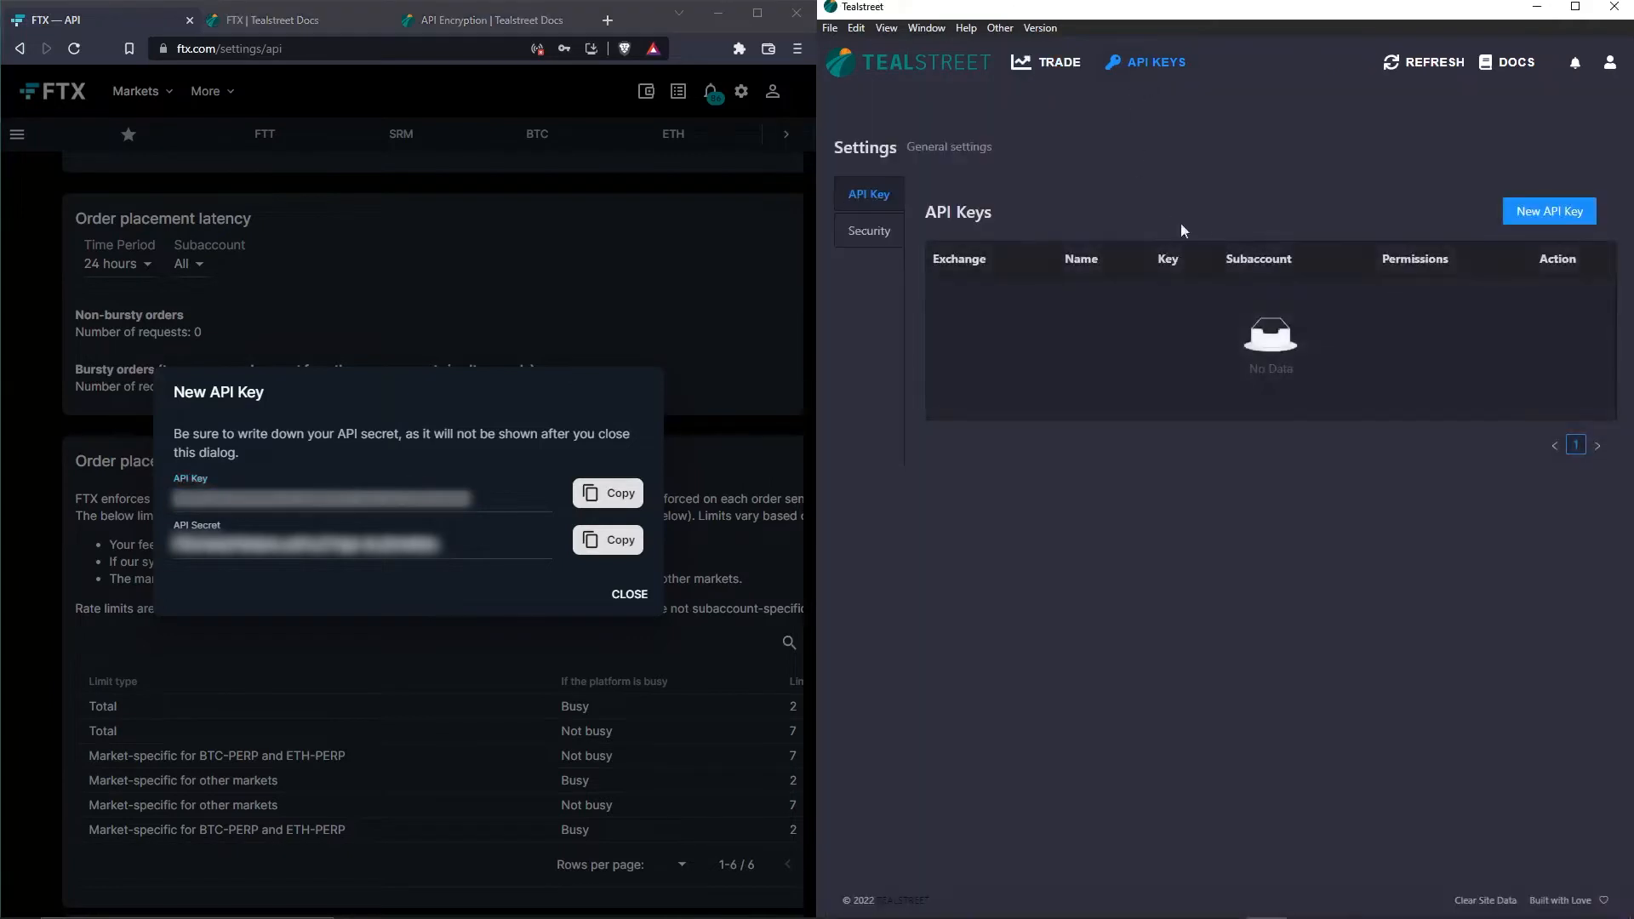
click(1547, 217)
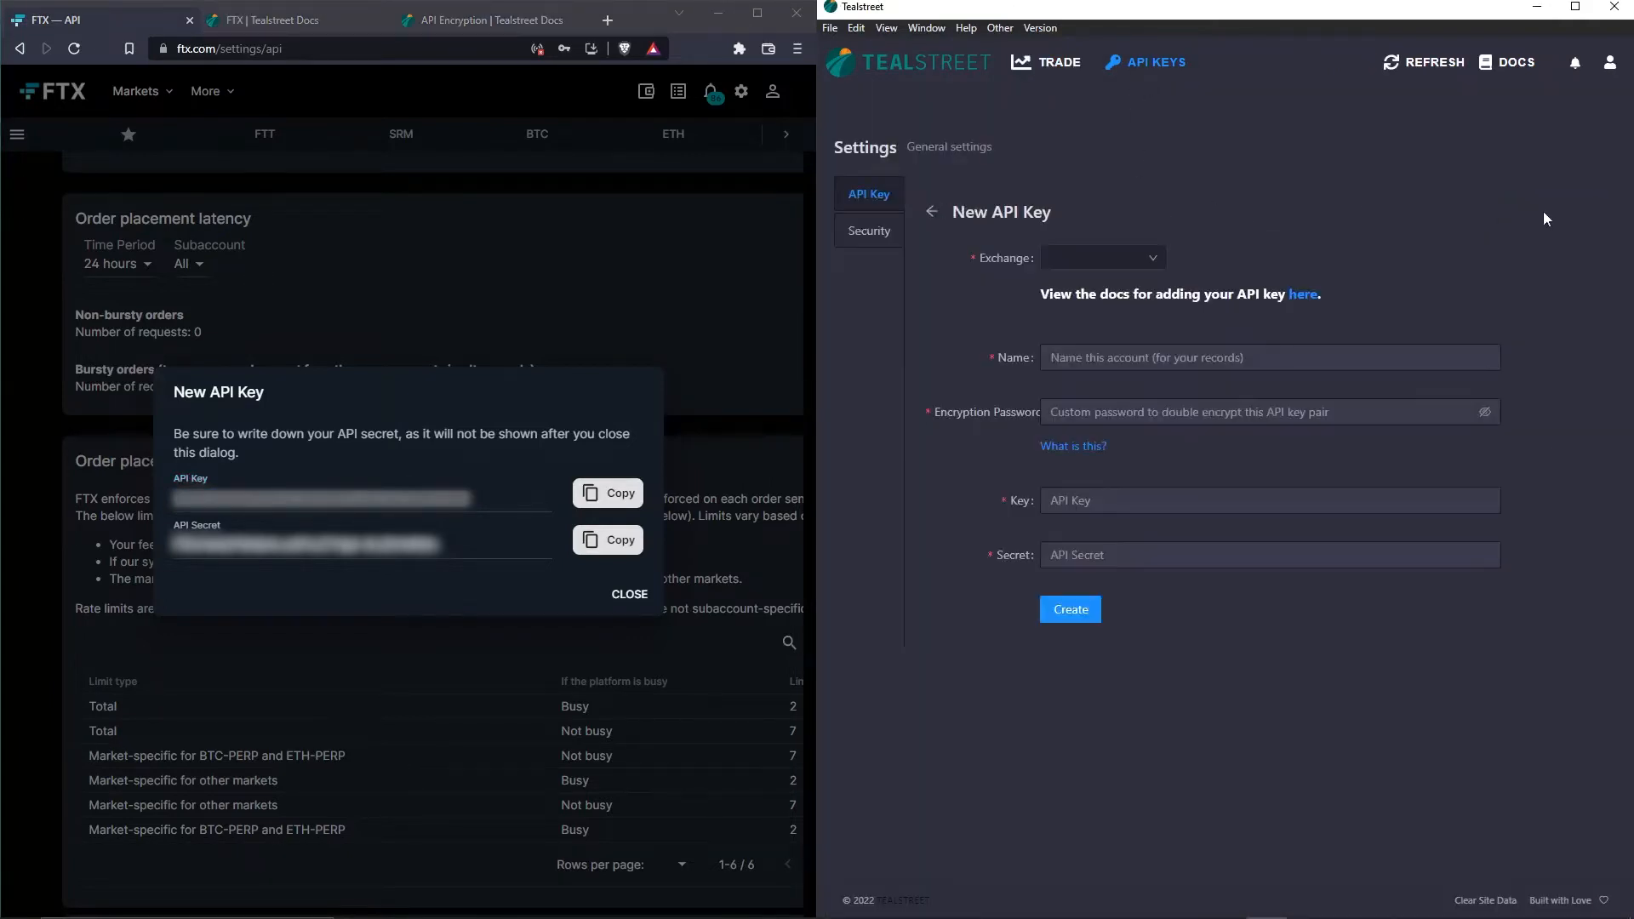
click(1160, 259)
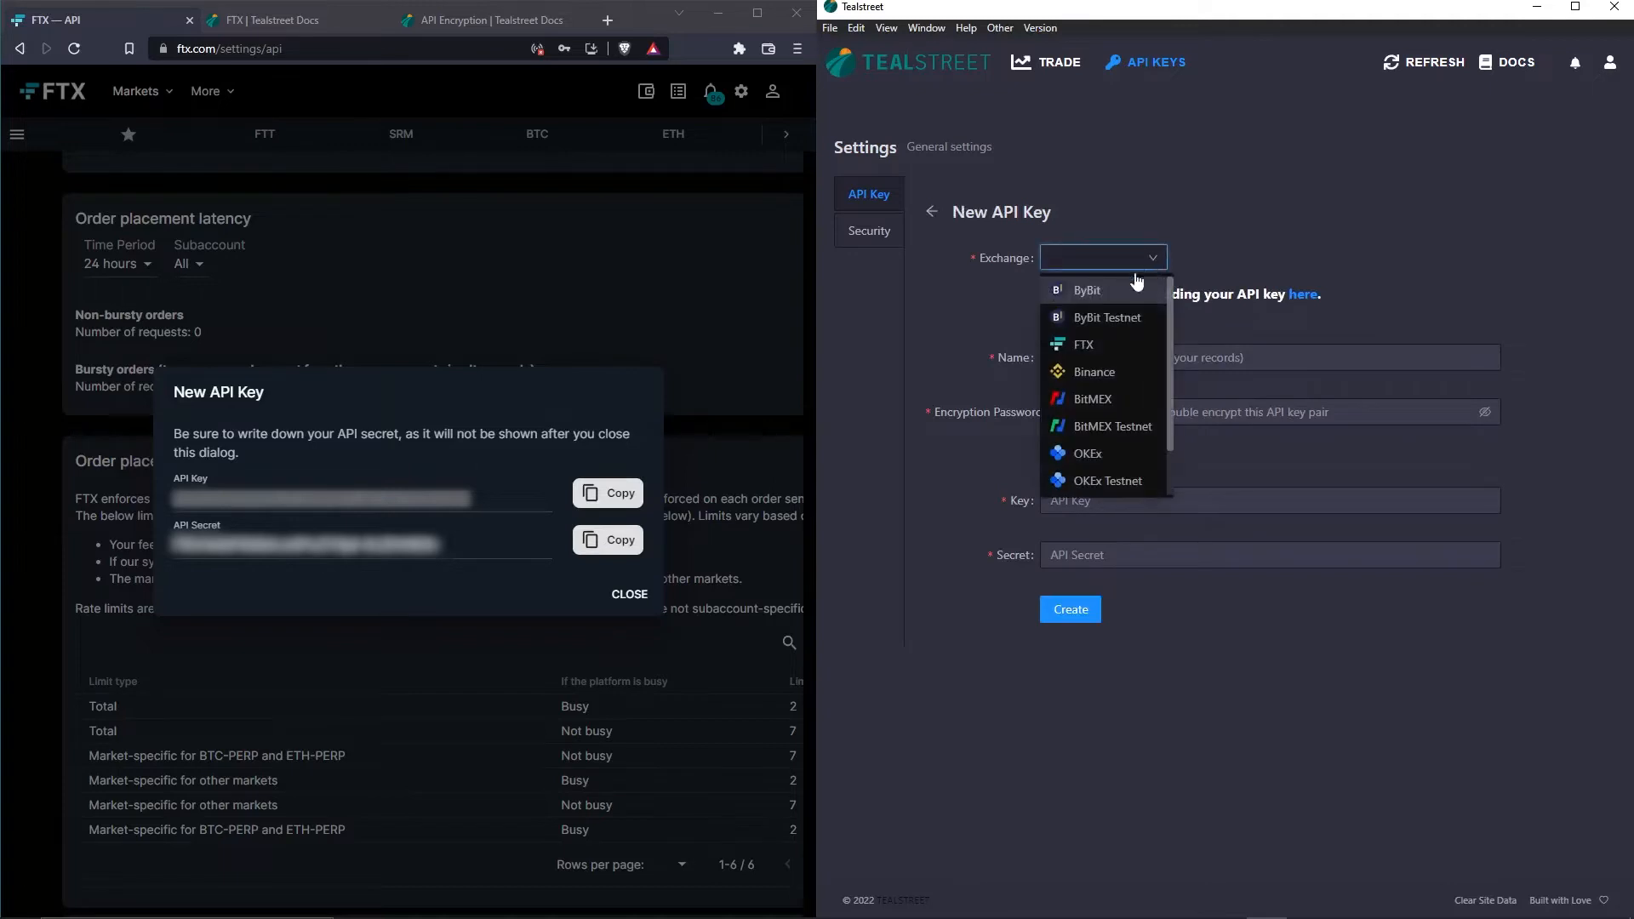
click(1093, 347)
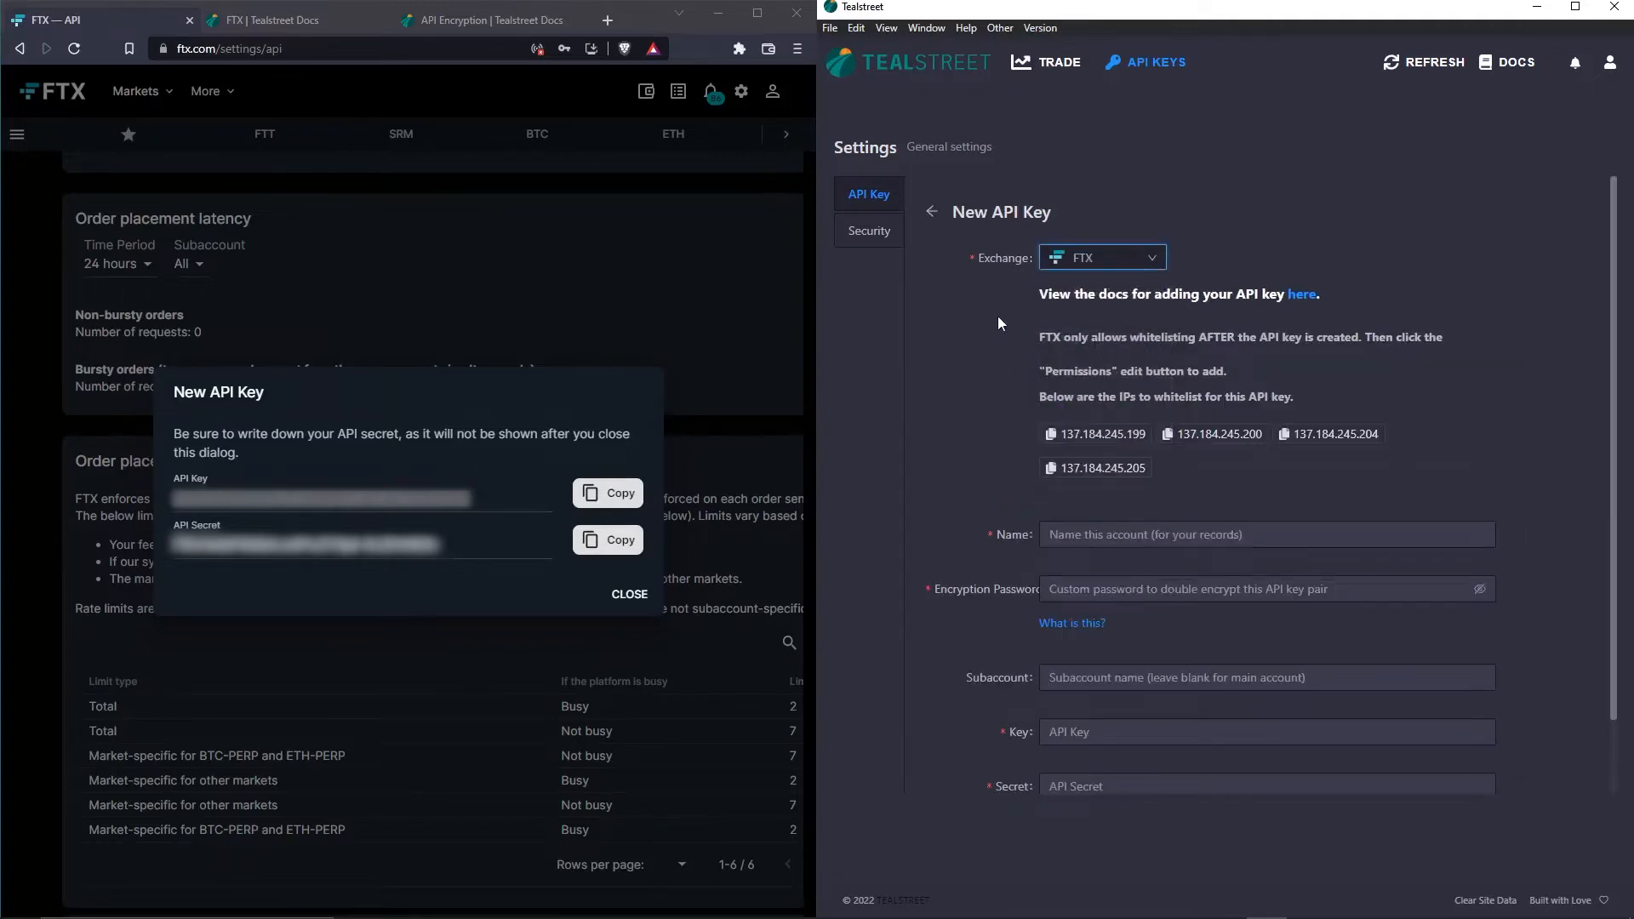
scroll(999, 321, down, 1)
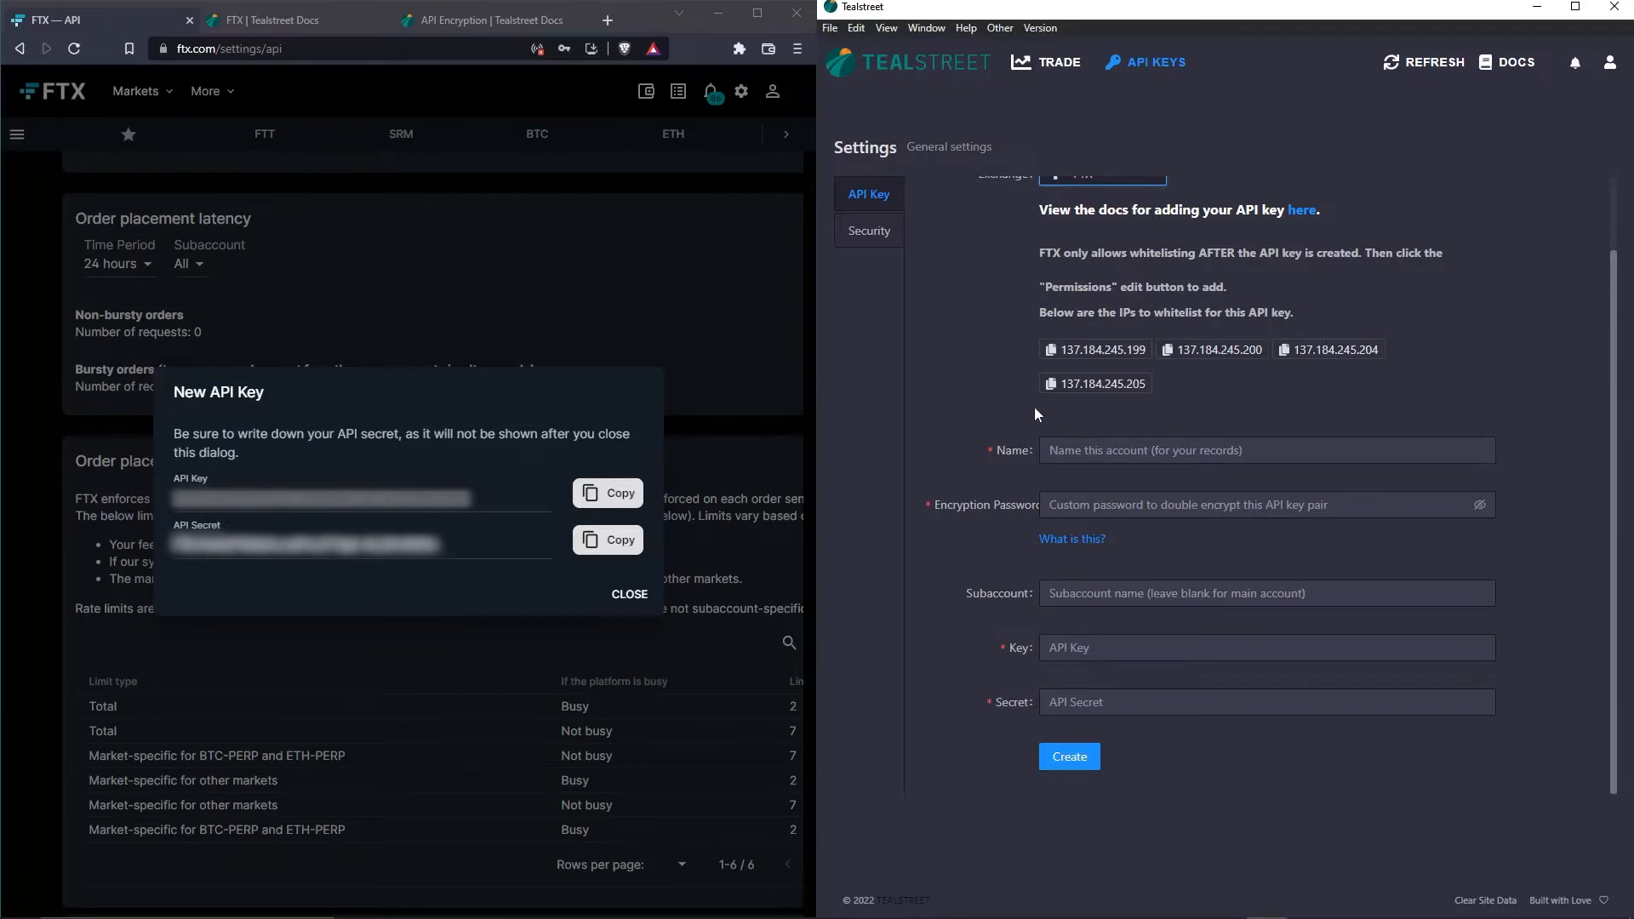
- Name the key 'test' and enter an encryption password
click(1084, 457)
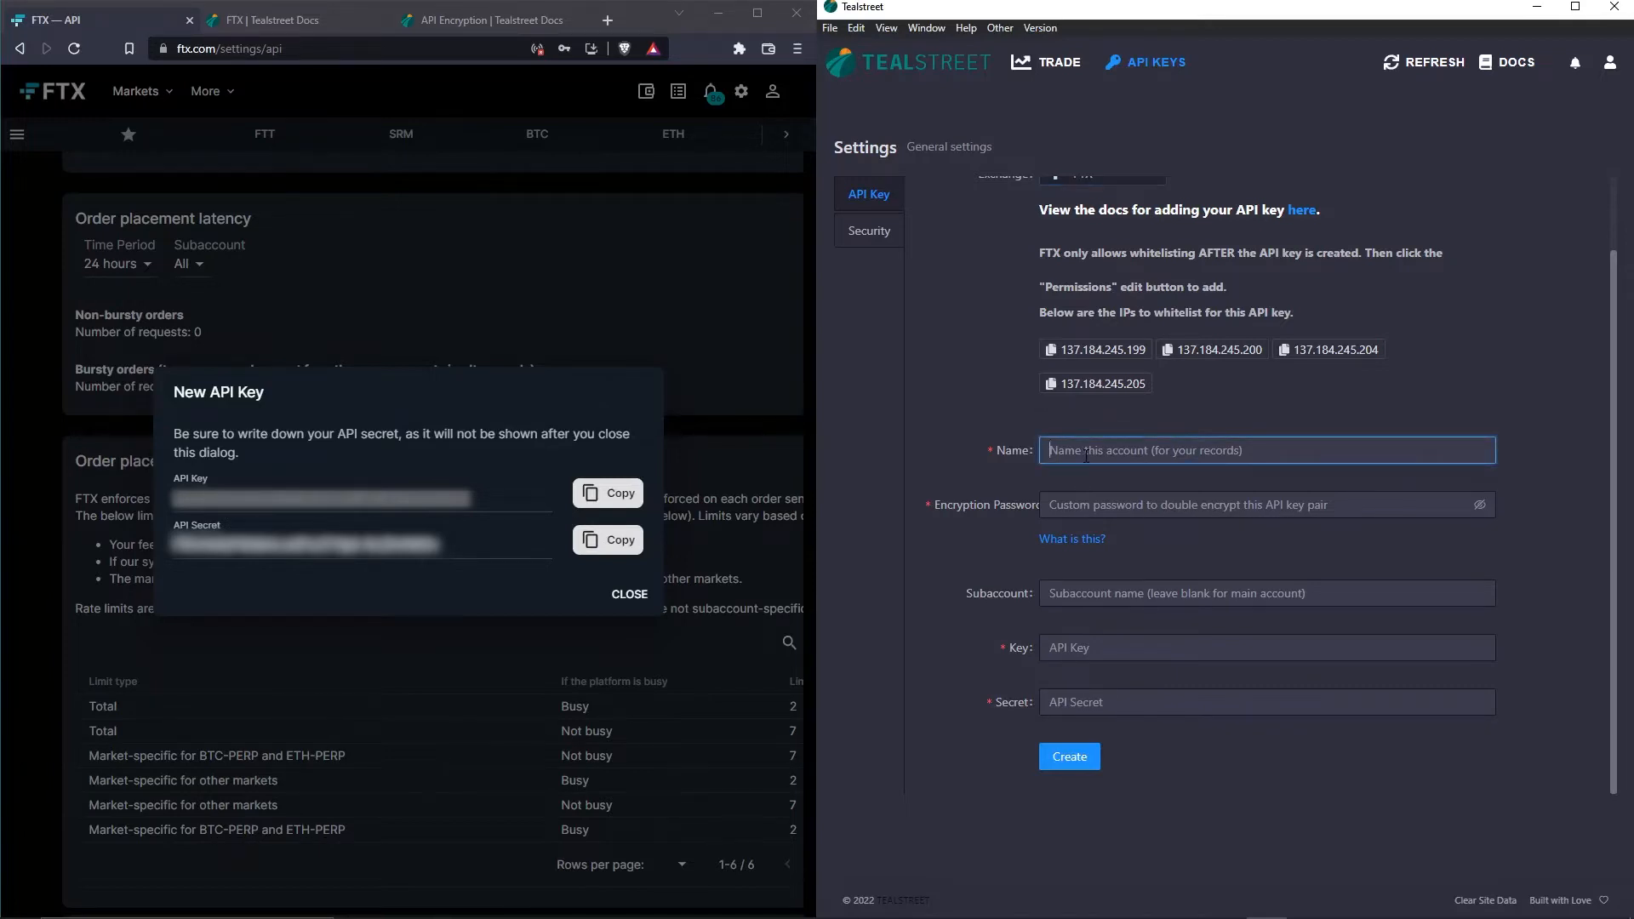
text(test)
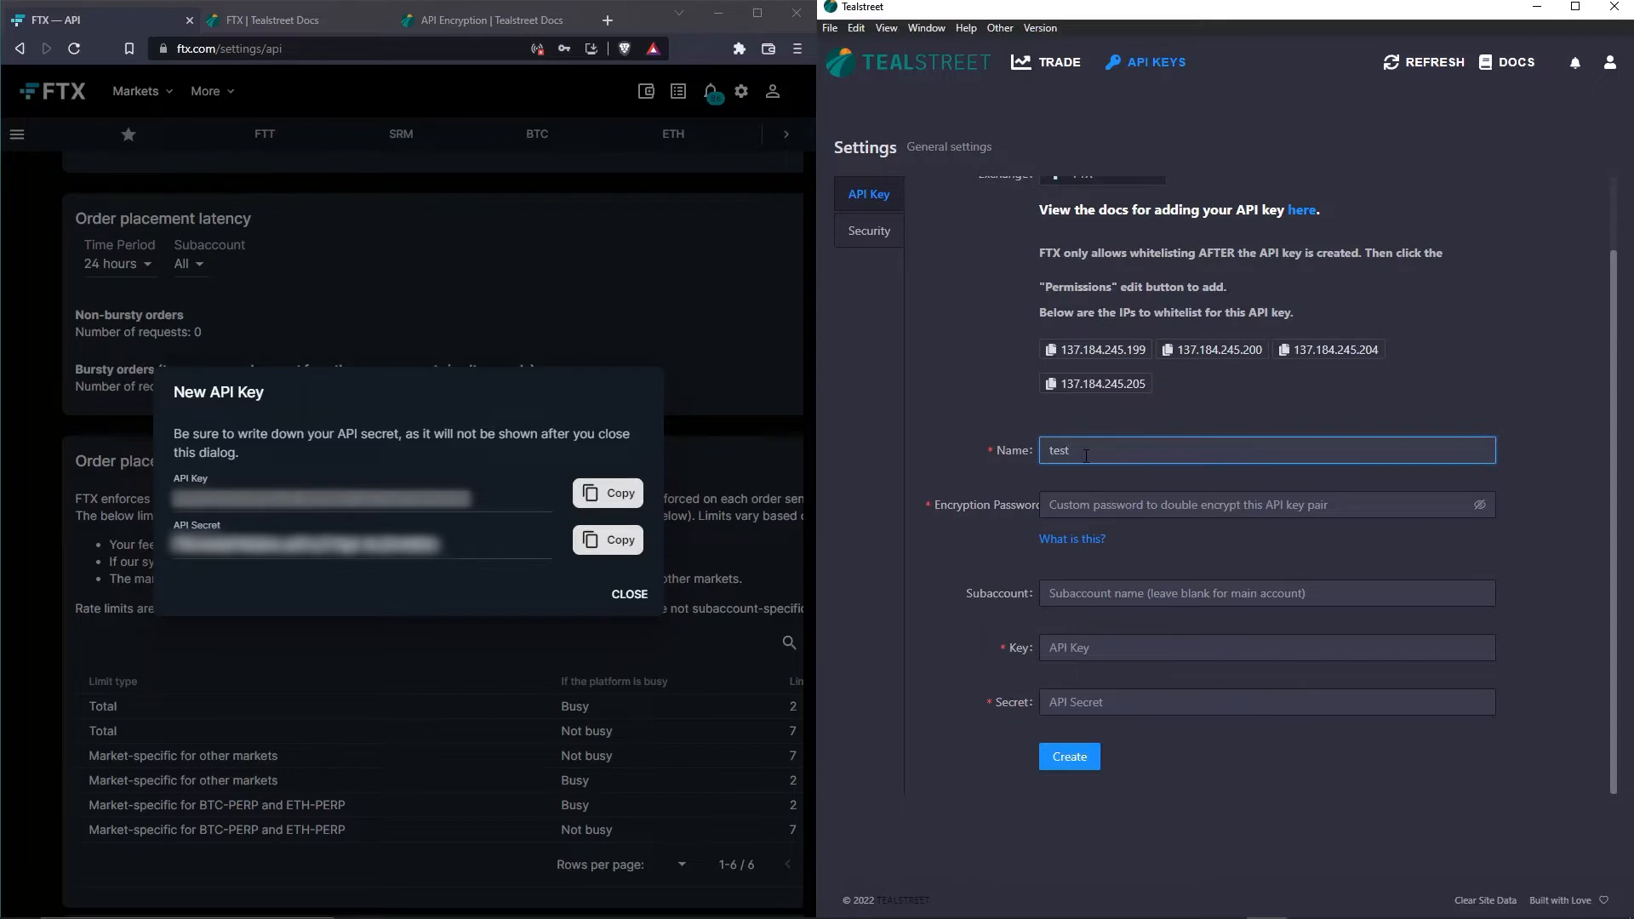
key(Tab)
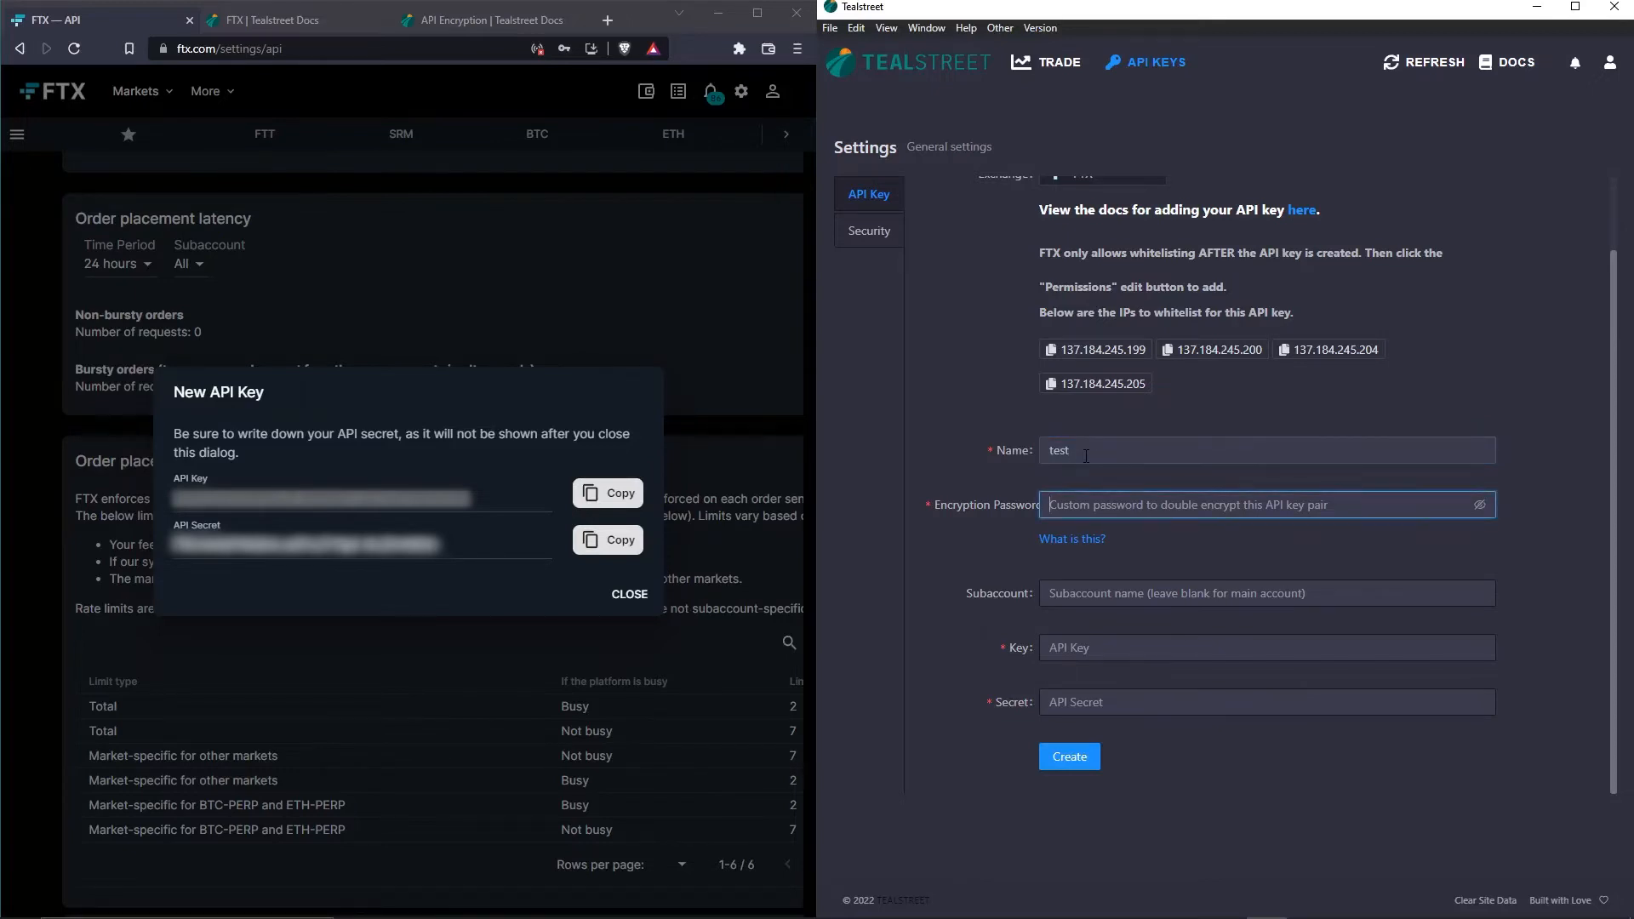
text(••••••••)
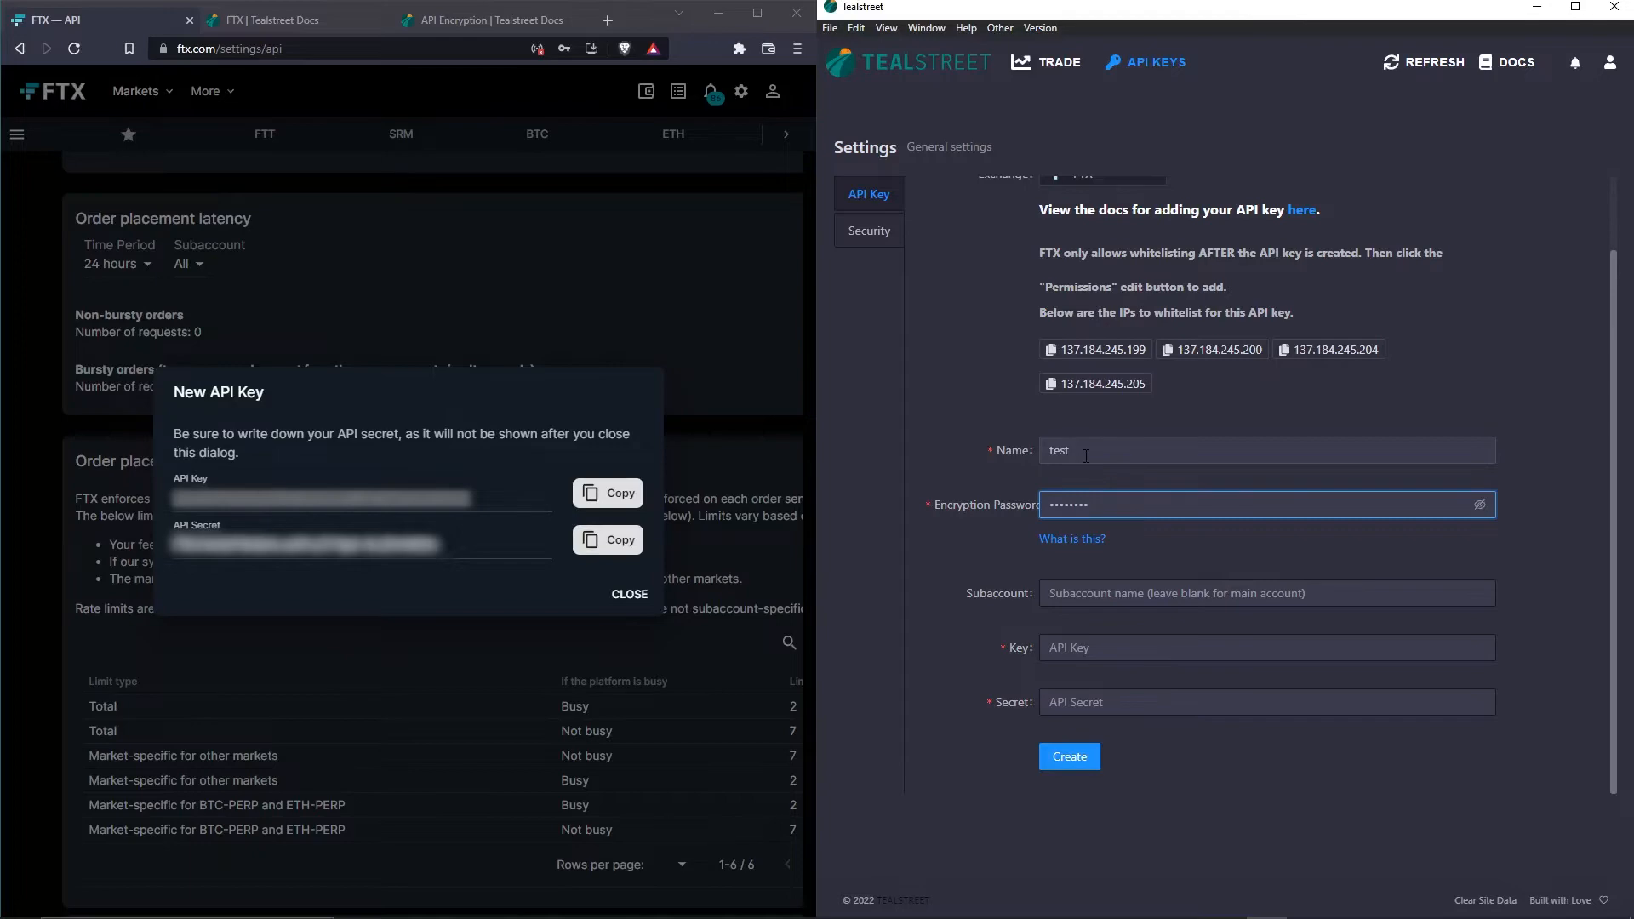
click(471, 24)
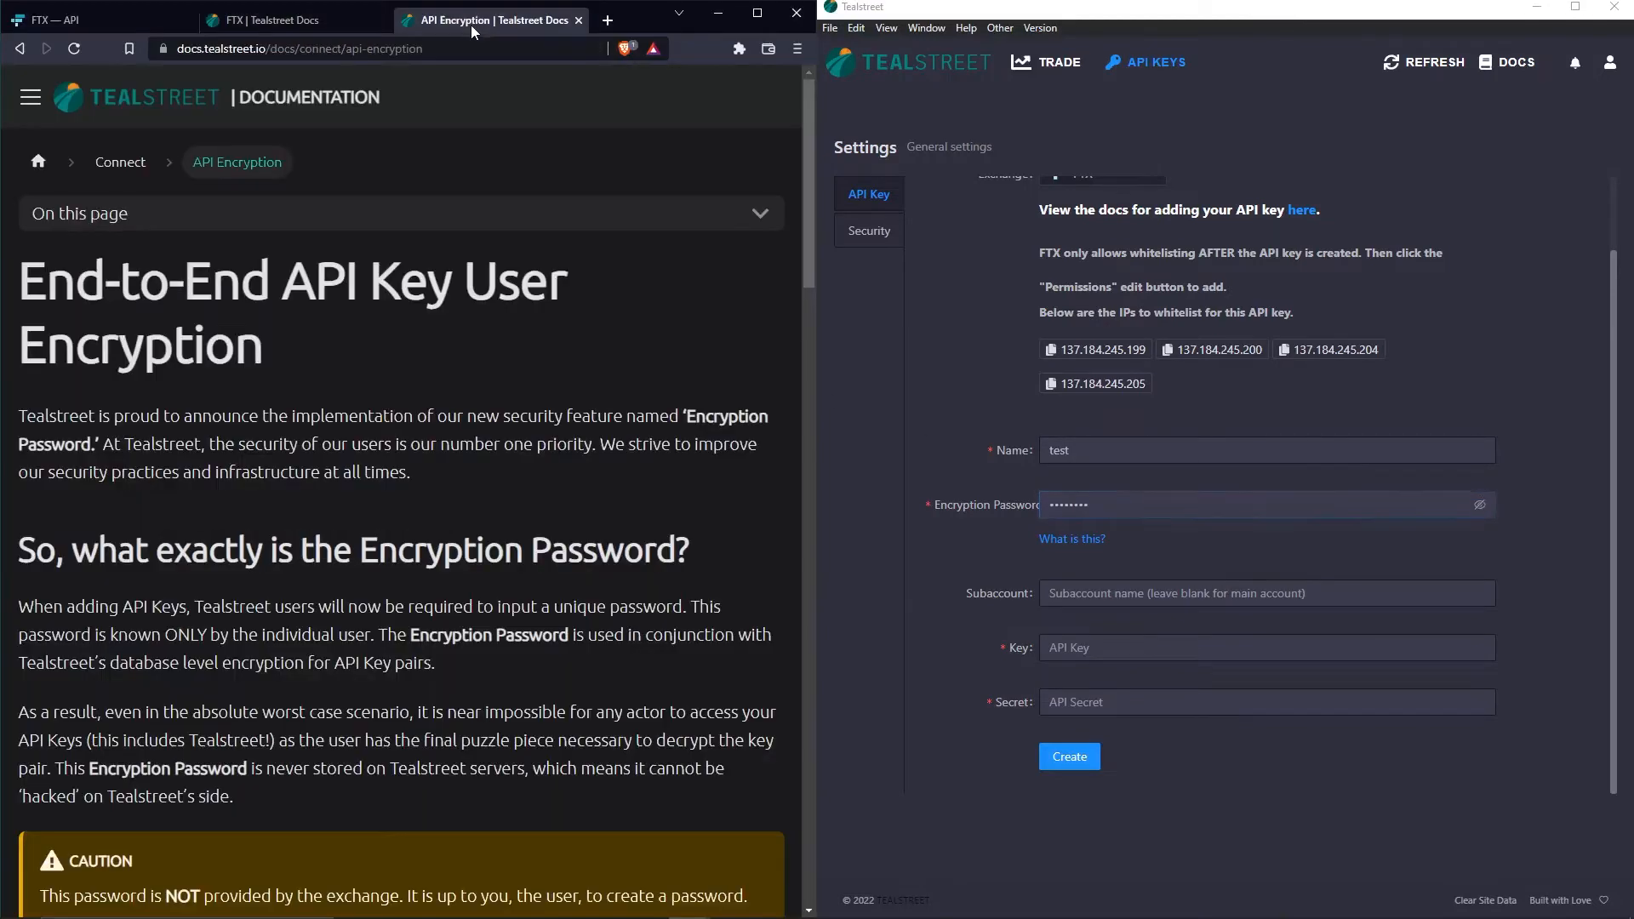
click(37, 104)
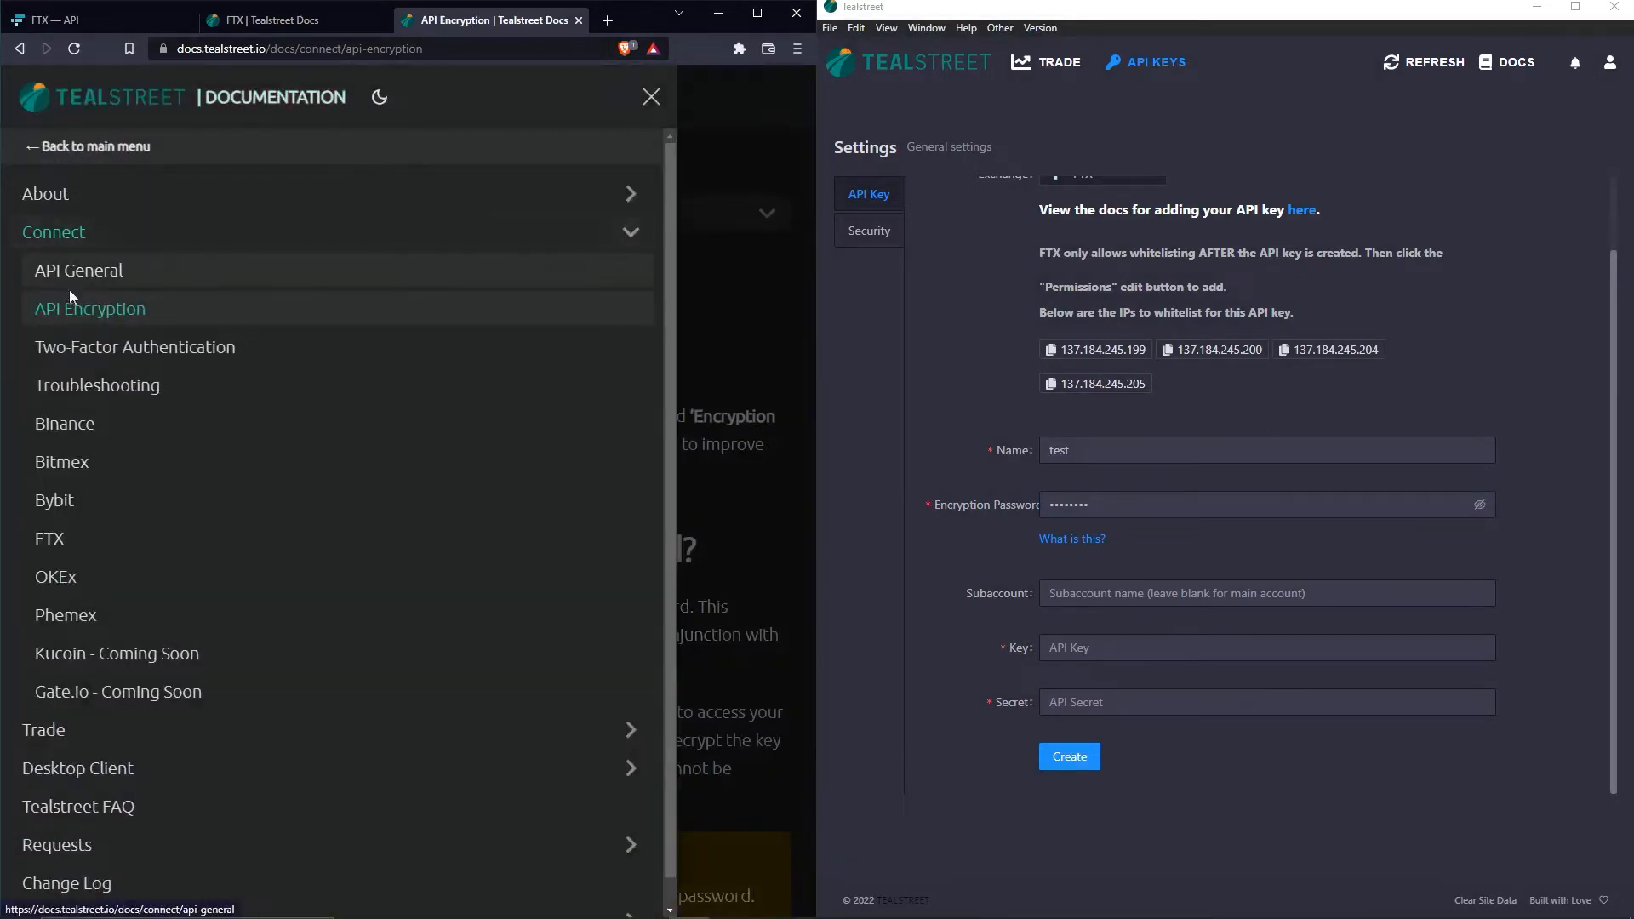
click(732, 328)
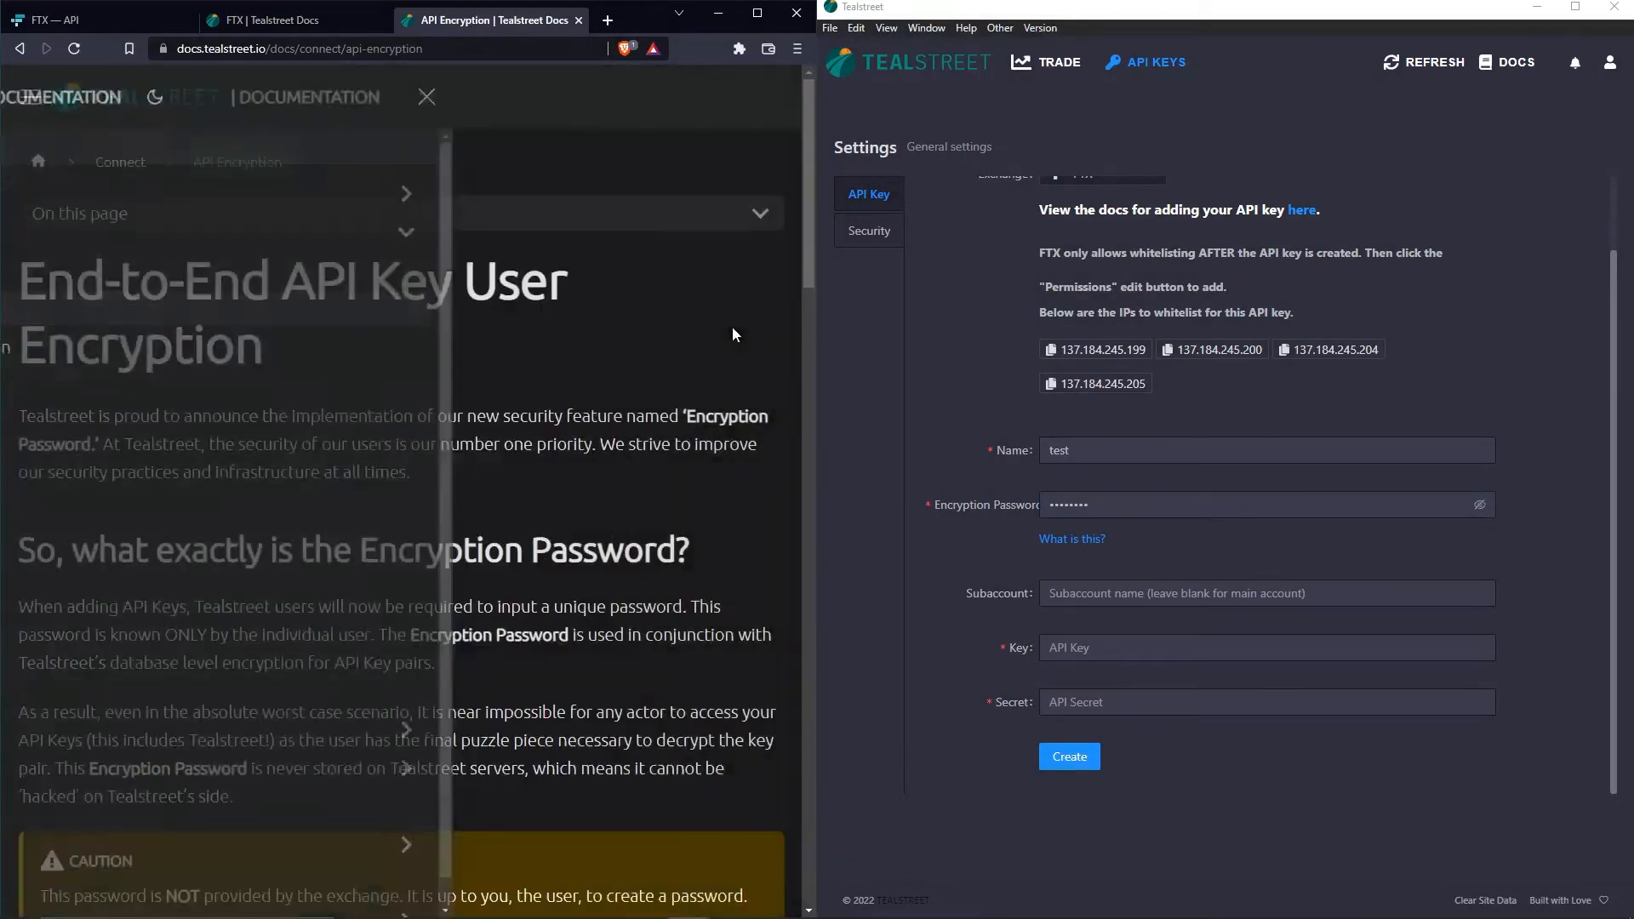
scroll(443, 332, down, 8)
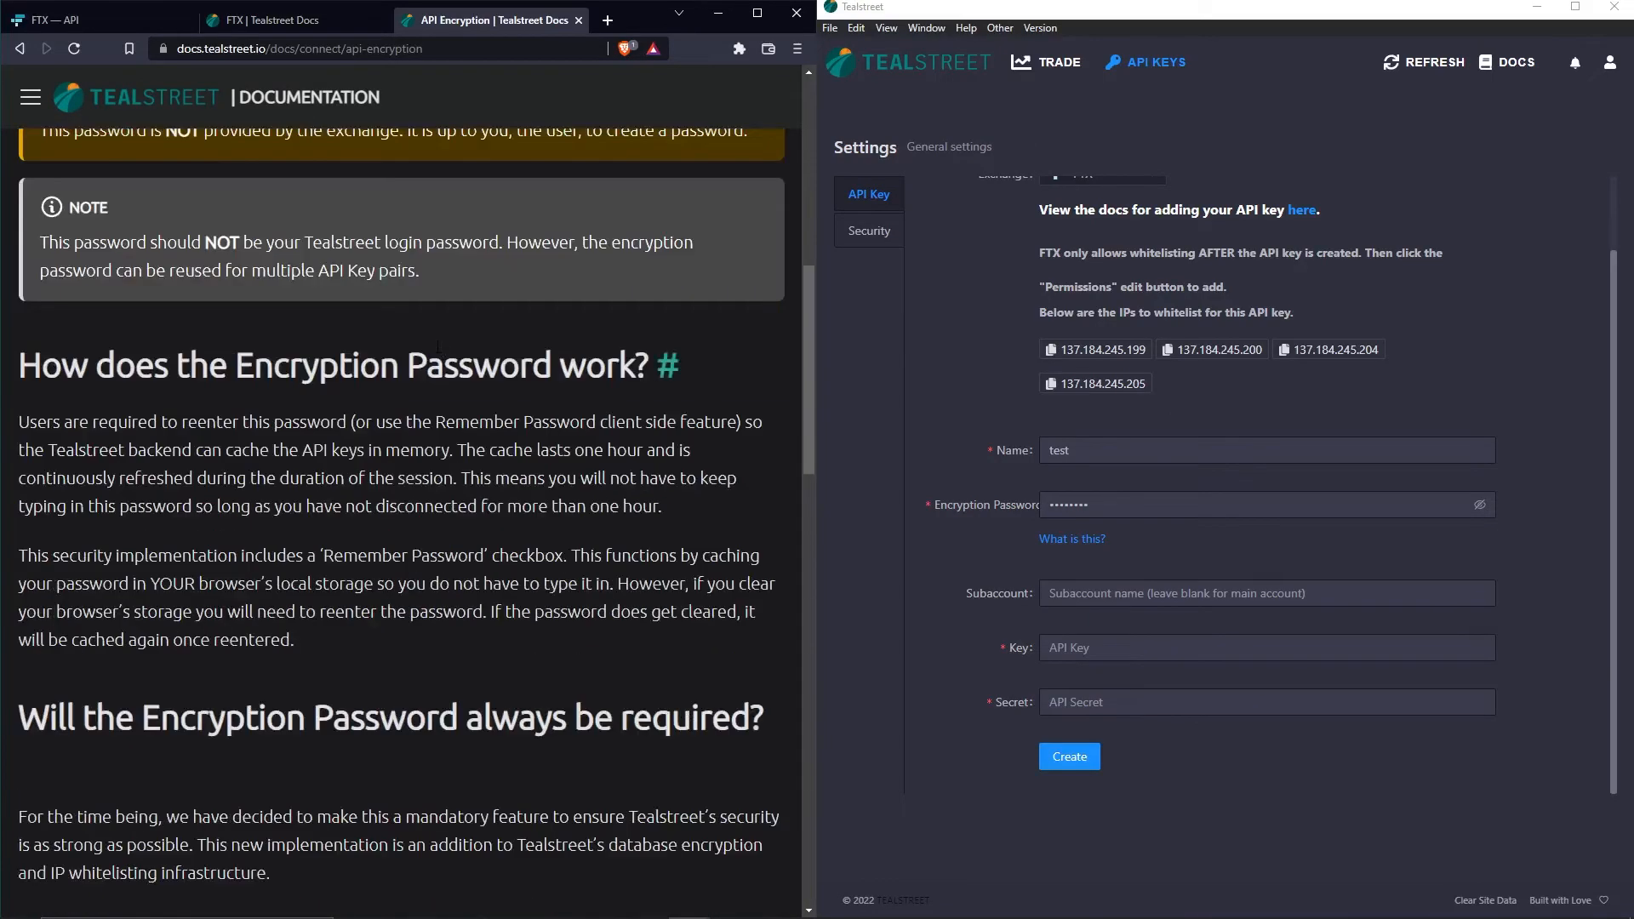
scroll(441, 349, down, 9)
scroll(440, 349, up, 18)
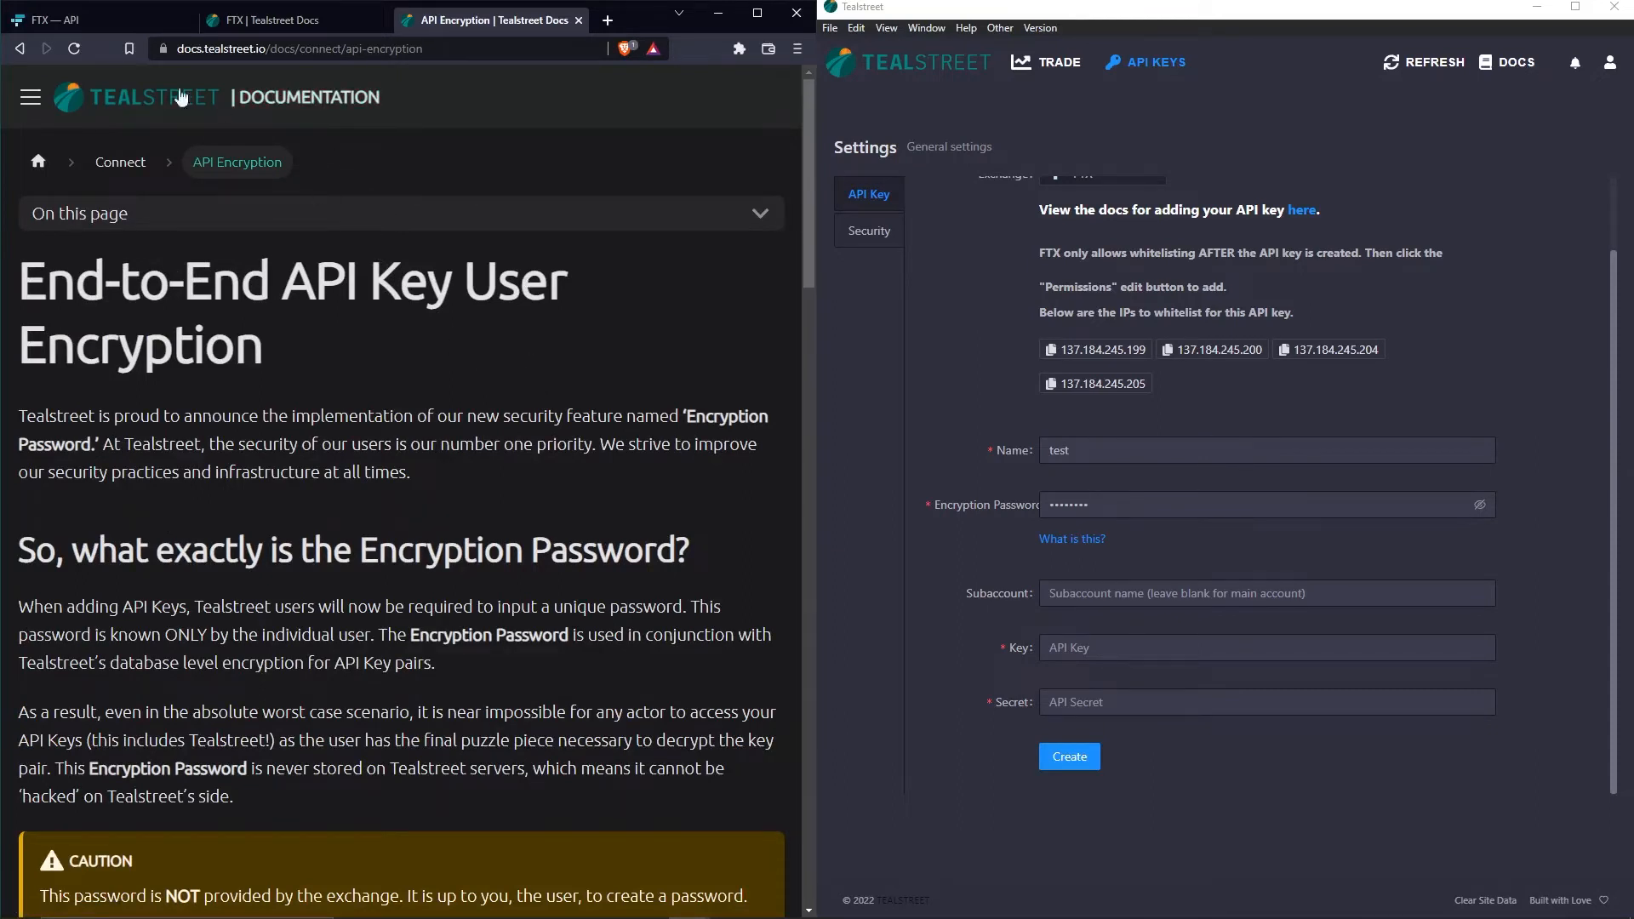
click(120, 25)
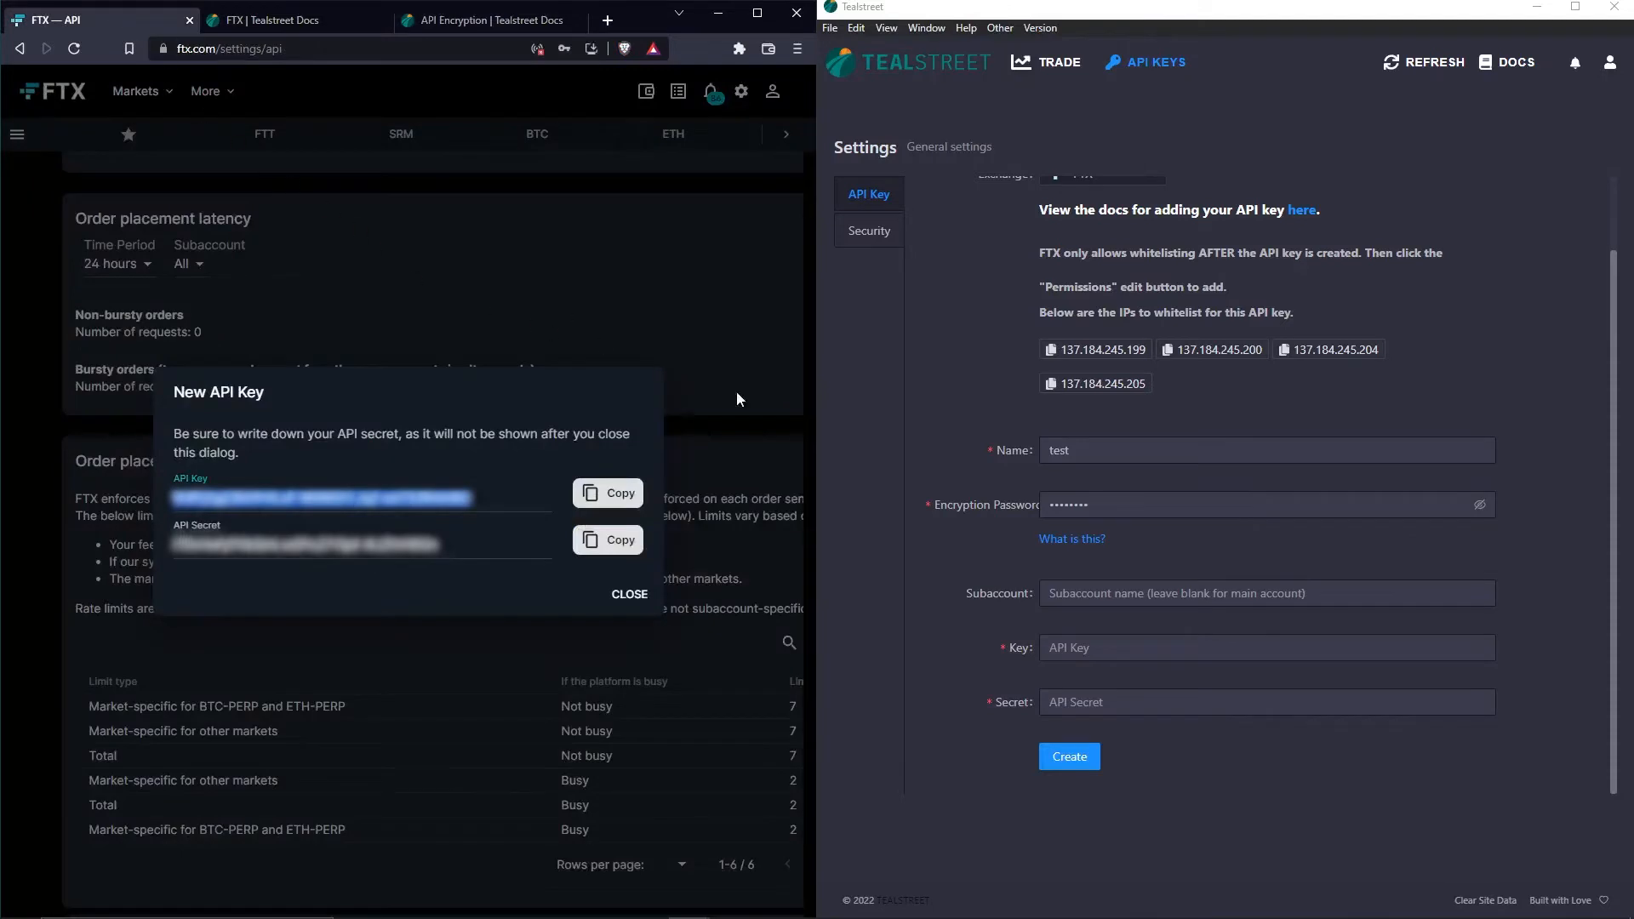
- Copy the new FTX API key into Tealstreet's Key field
click(1004, 548)
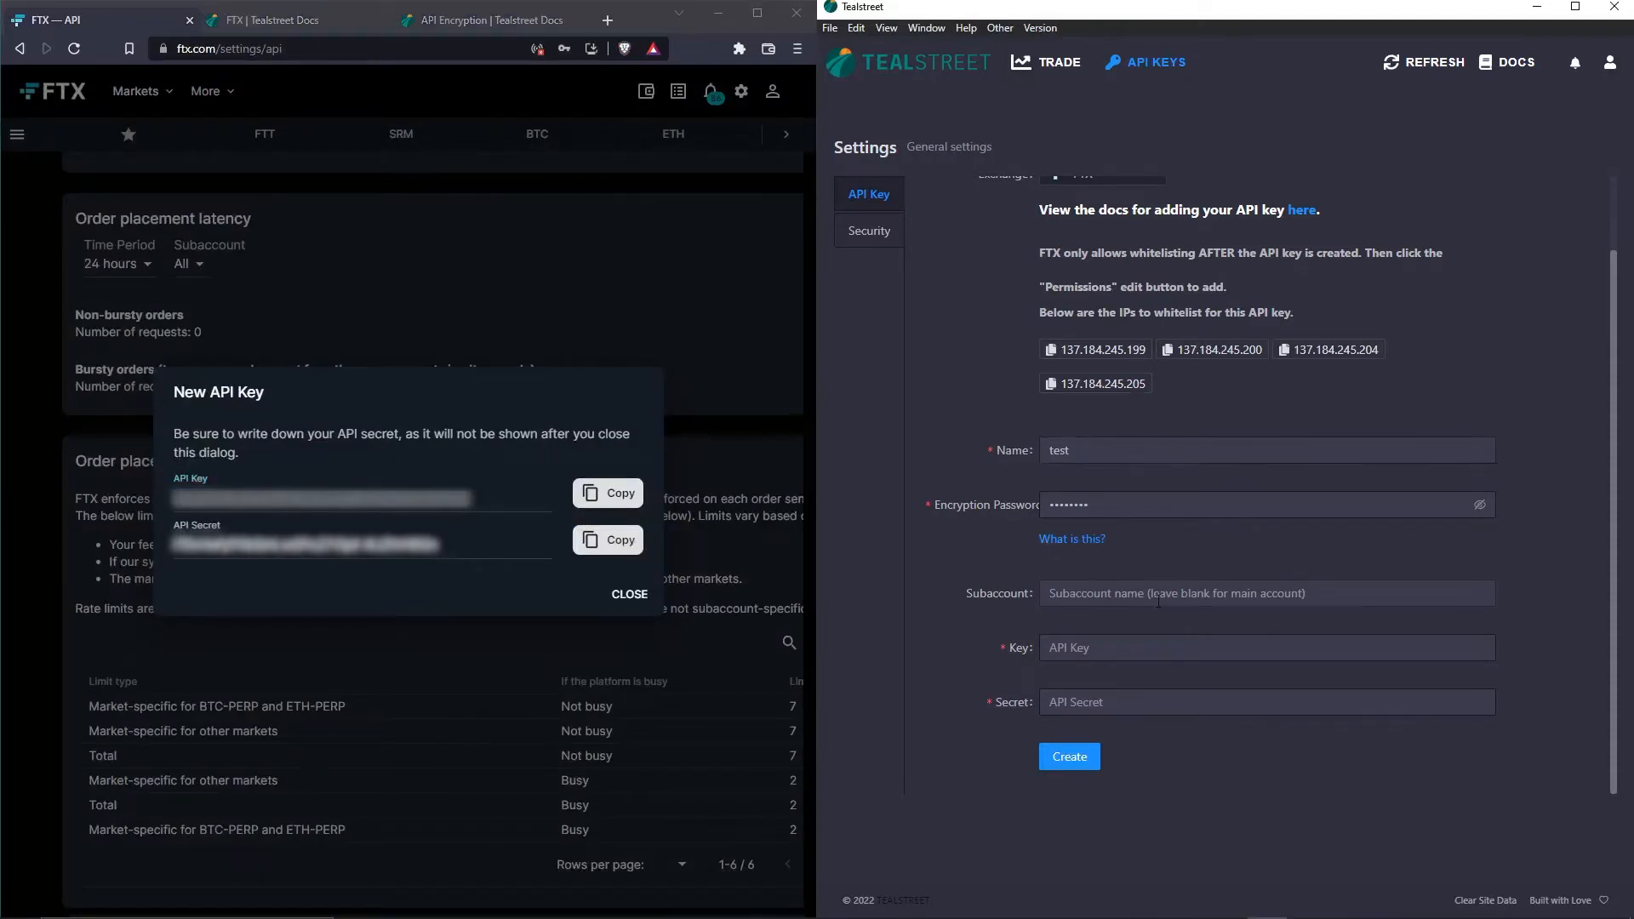
click(587, 494)
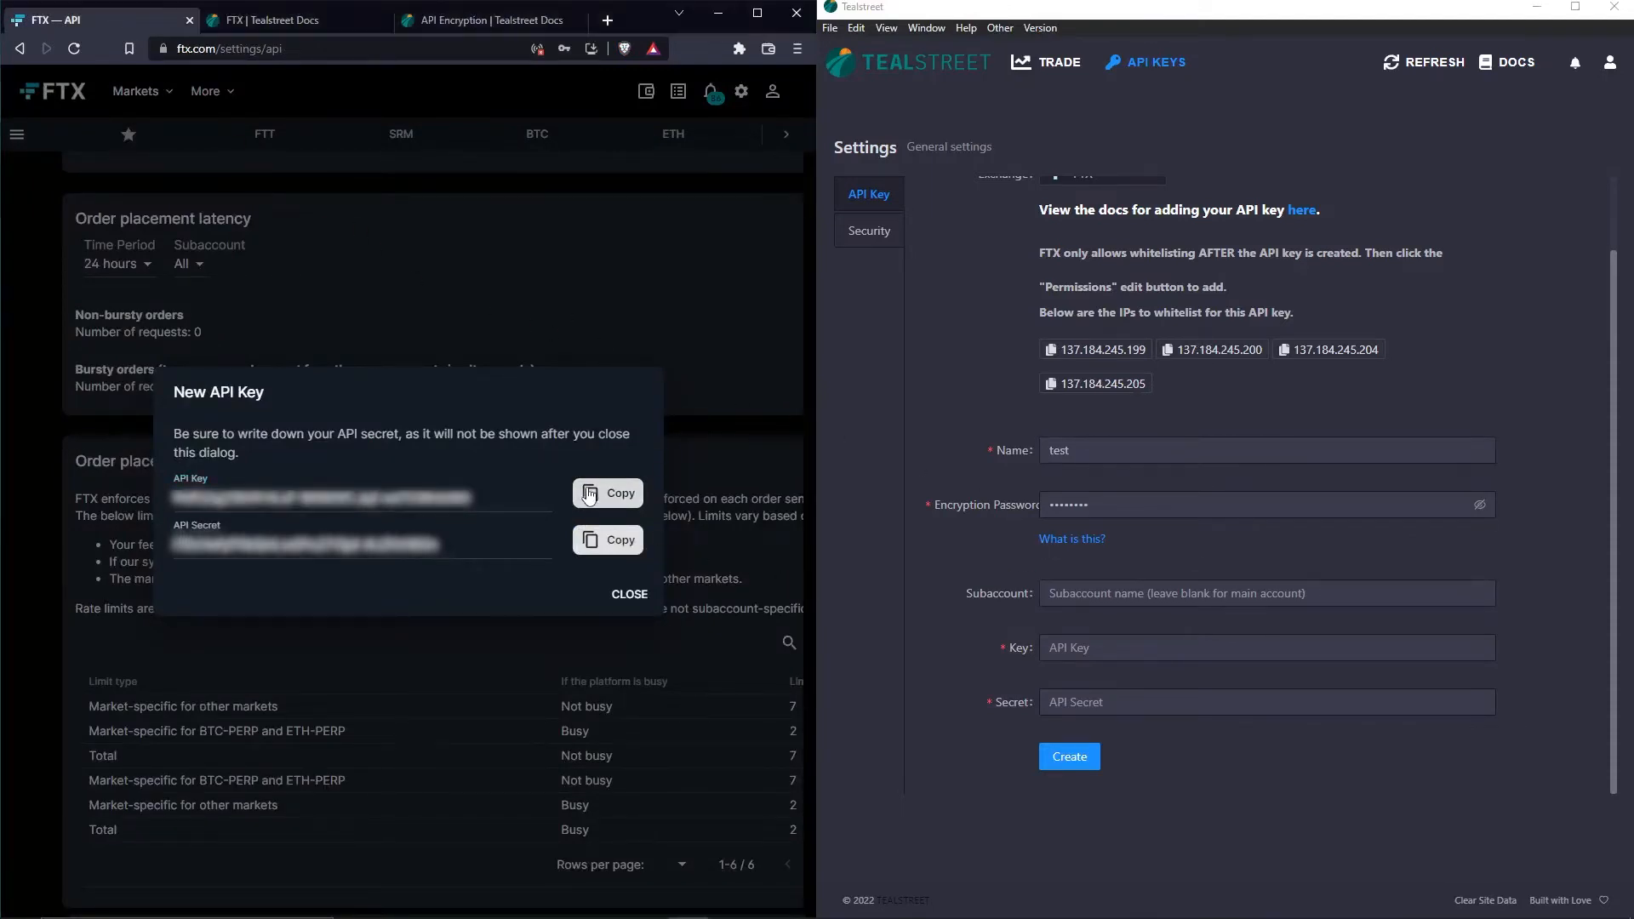
click(1064, 655)
key(ctrl+v)
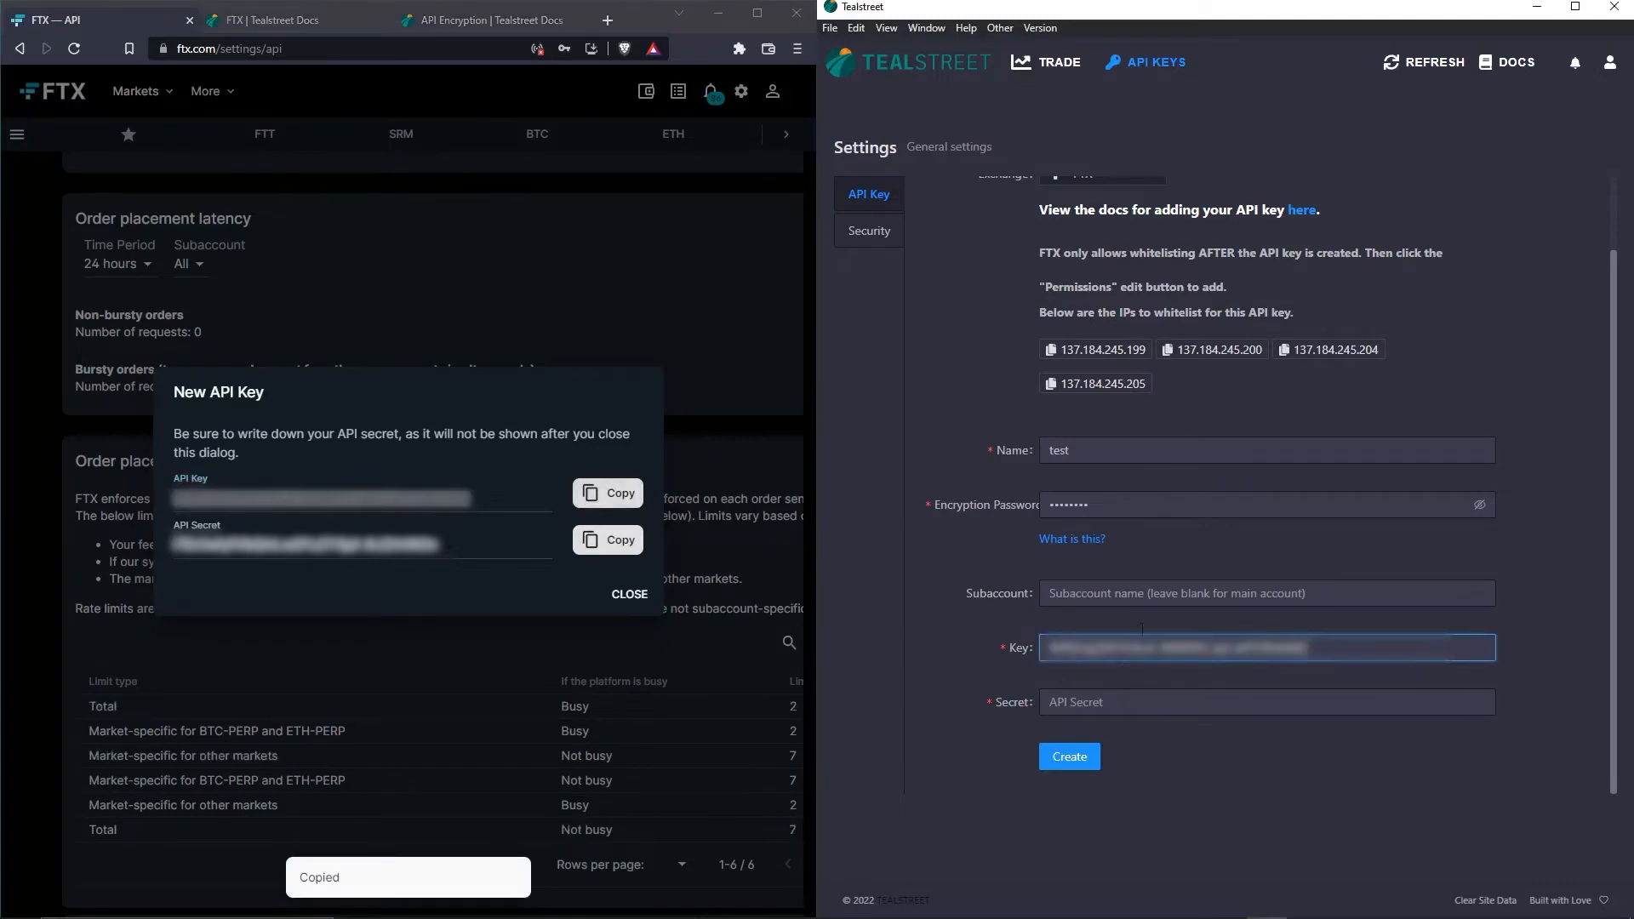
- Copy the FTX API secret into Tealstreet's Secret field
click(1167, 589)
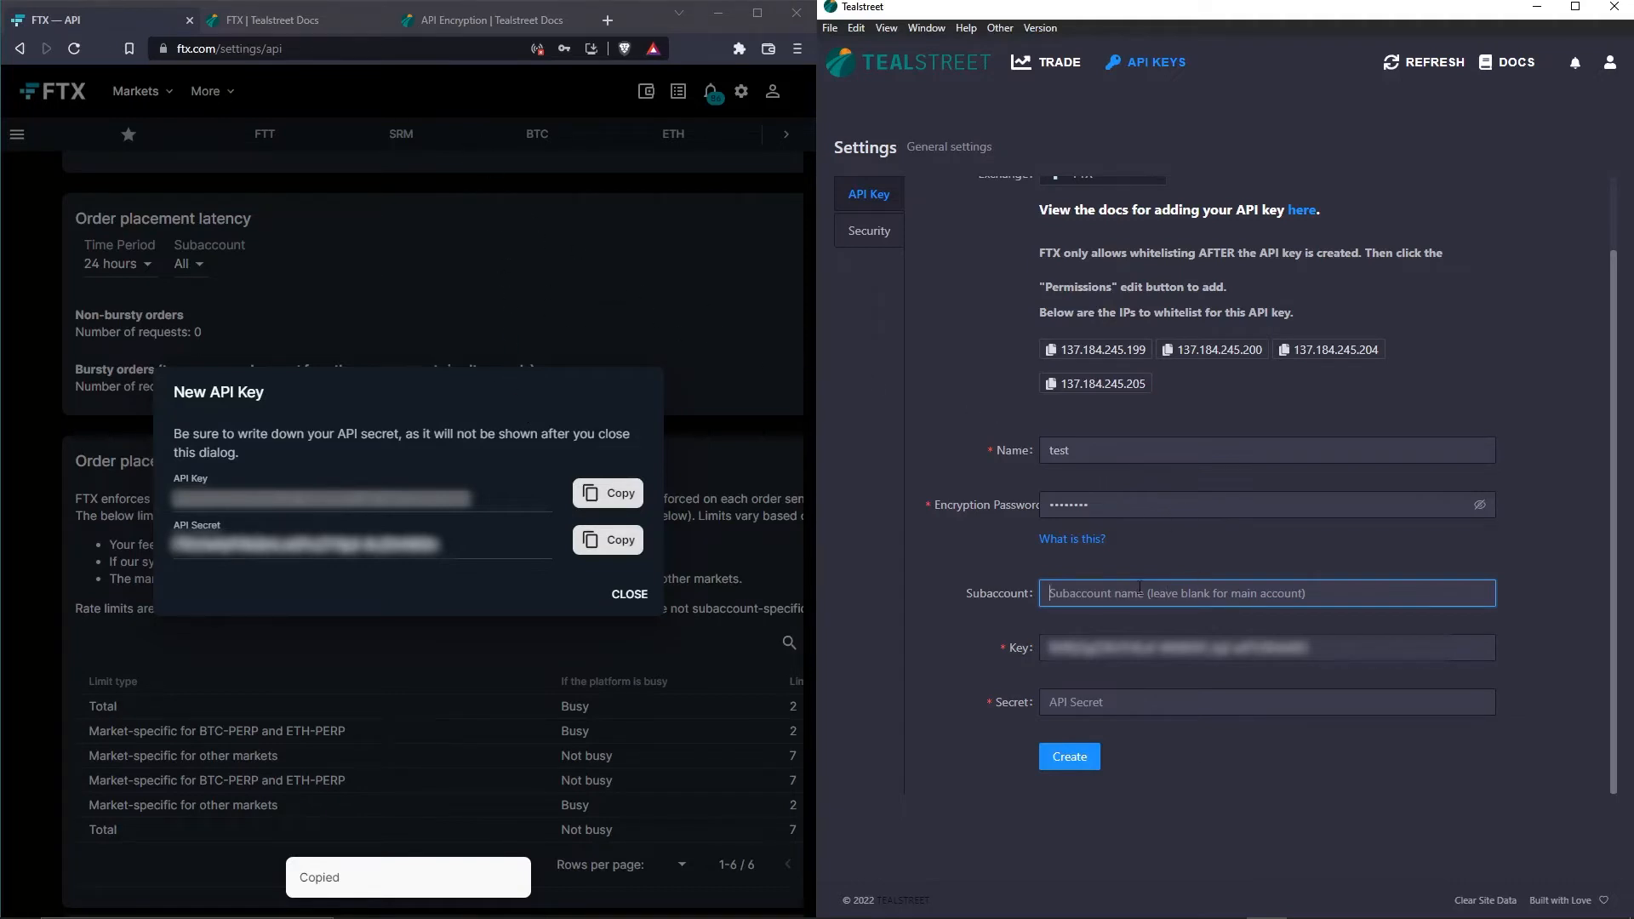
click(587, 547)
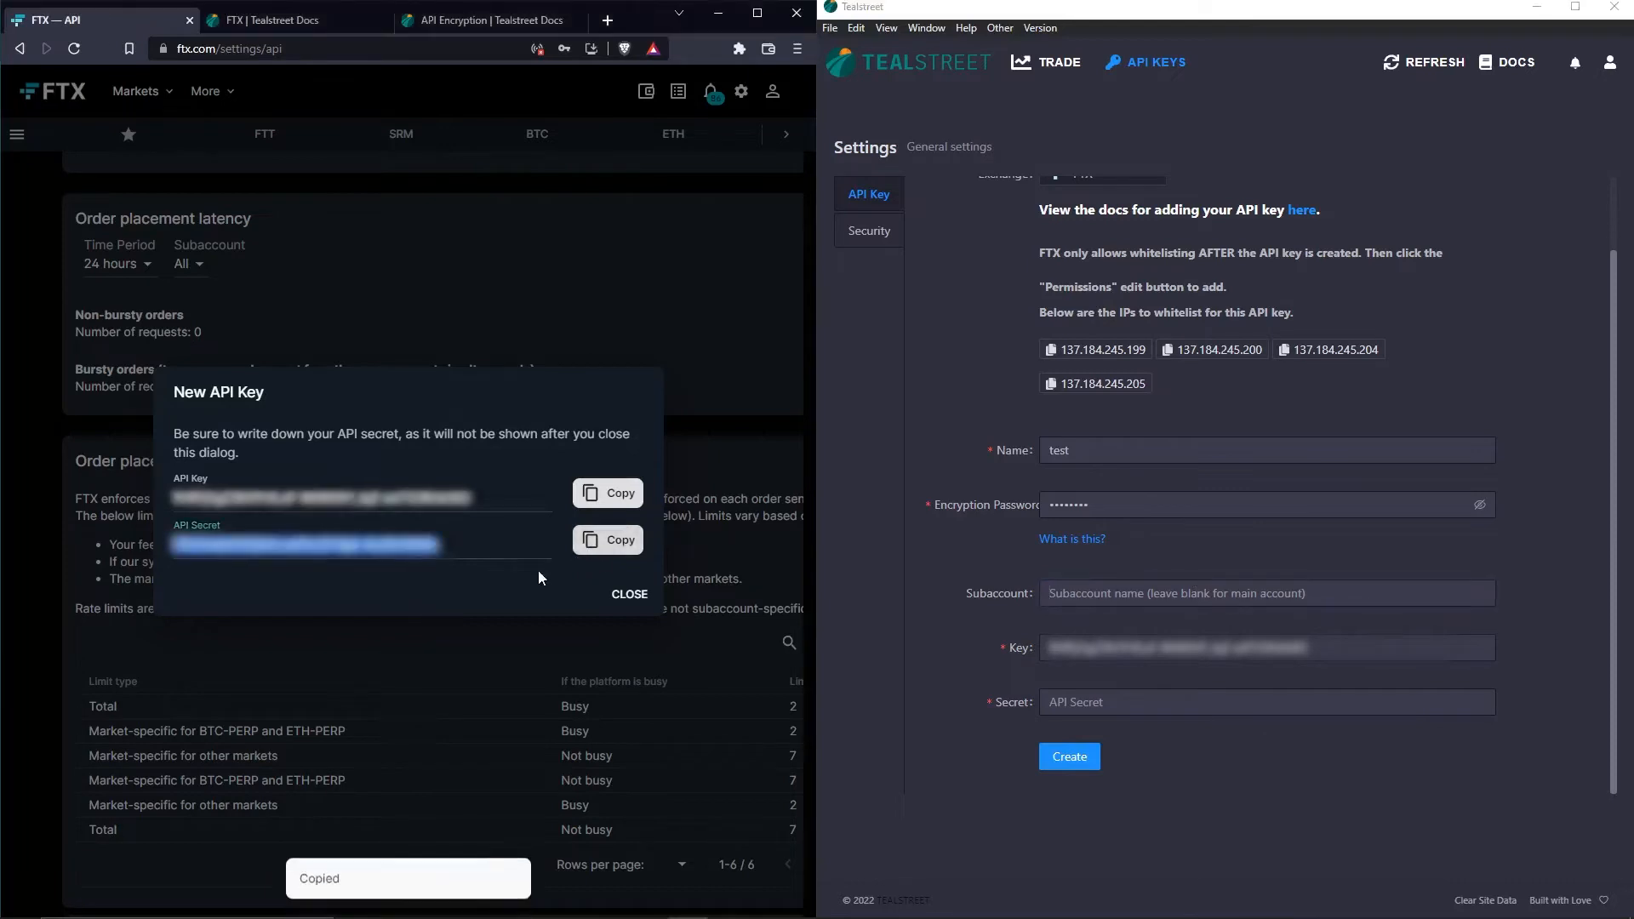
click(1096, 703)
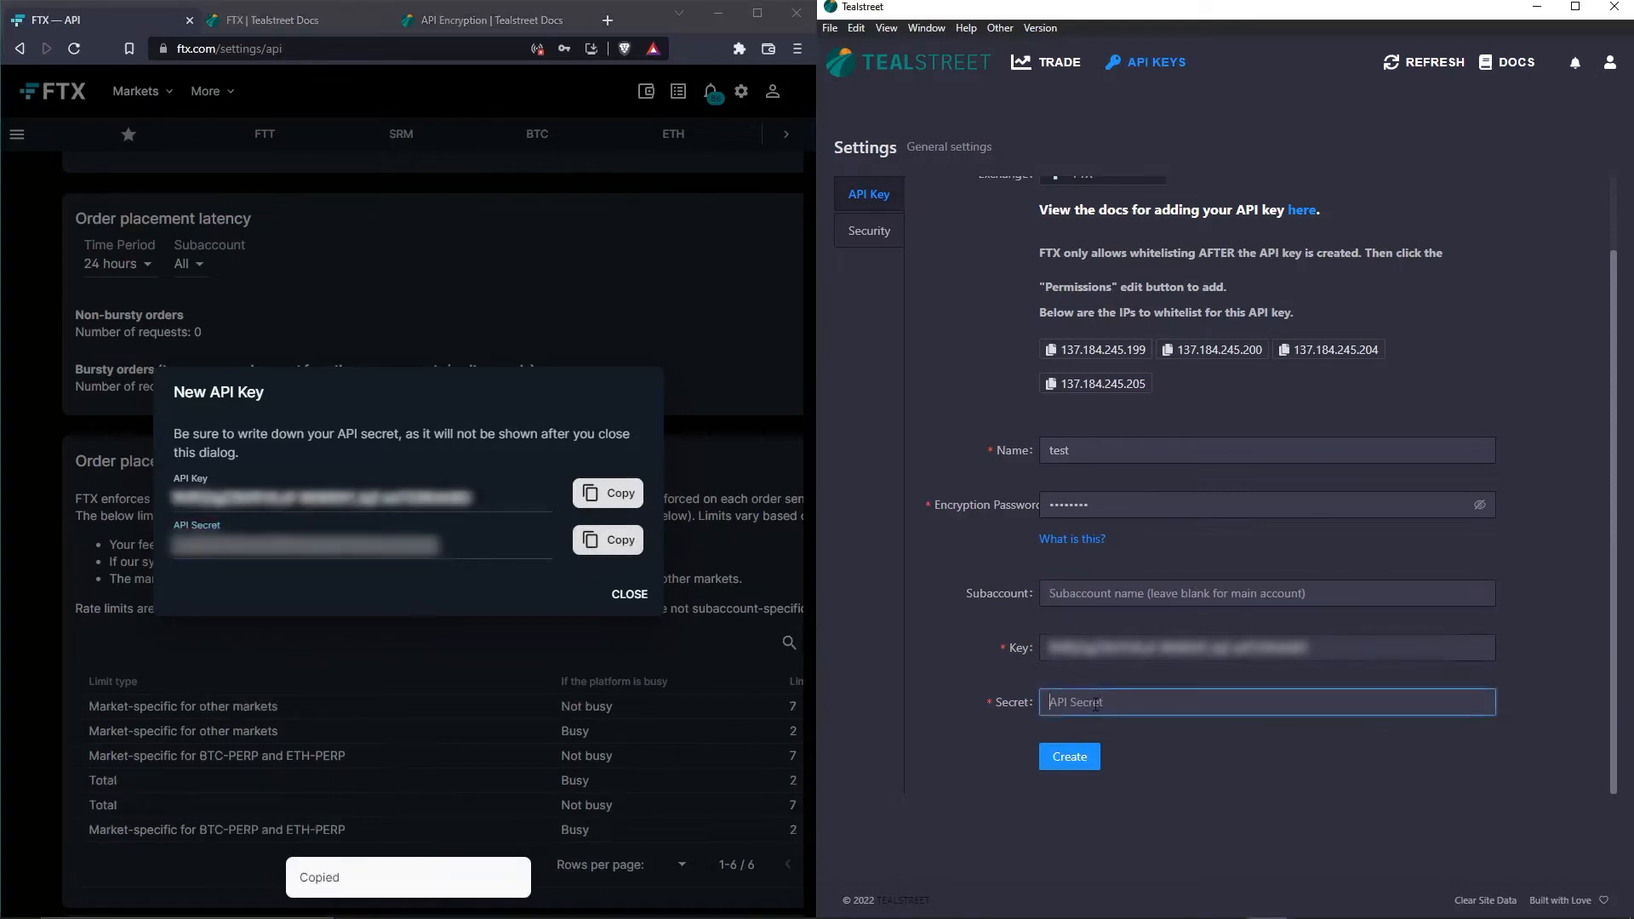
key(ctrl+v)
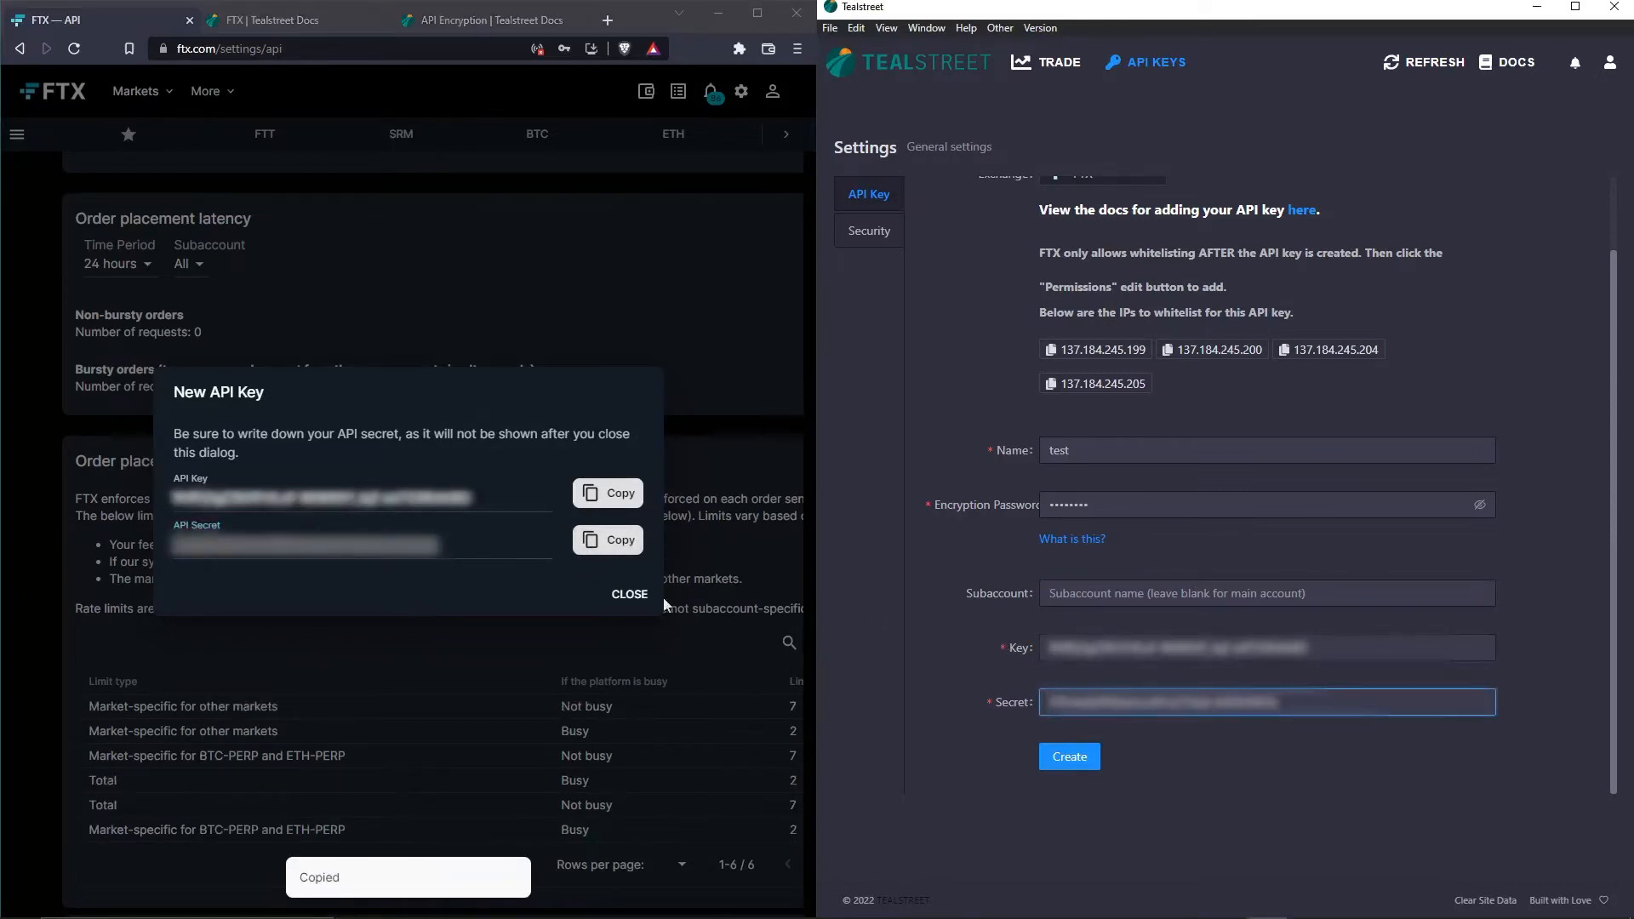
- Dismiss the FTX secret notice, copy the first Tealstreet IP, and open the Trading key's permissions
click(620, 600)
scroll(619, 600, down, 5)
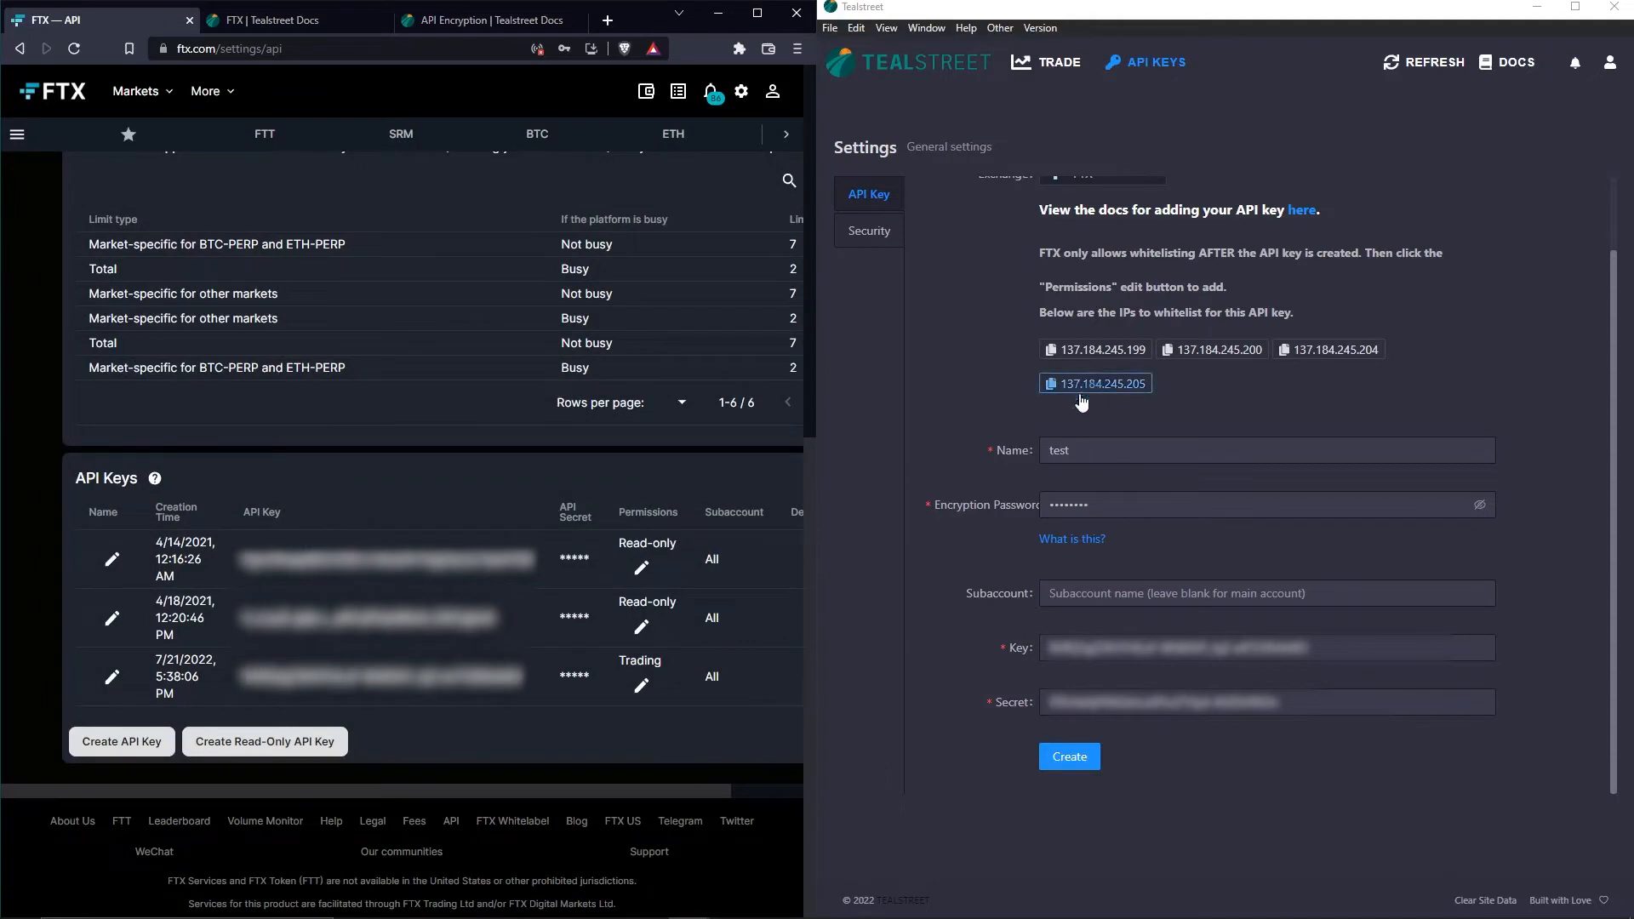
click(1061, 352)
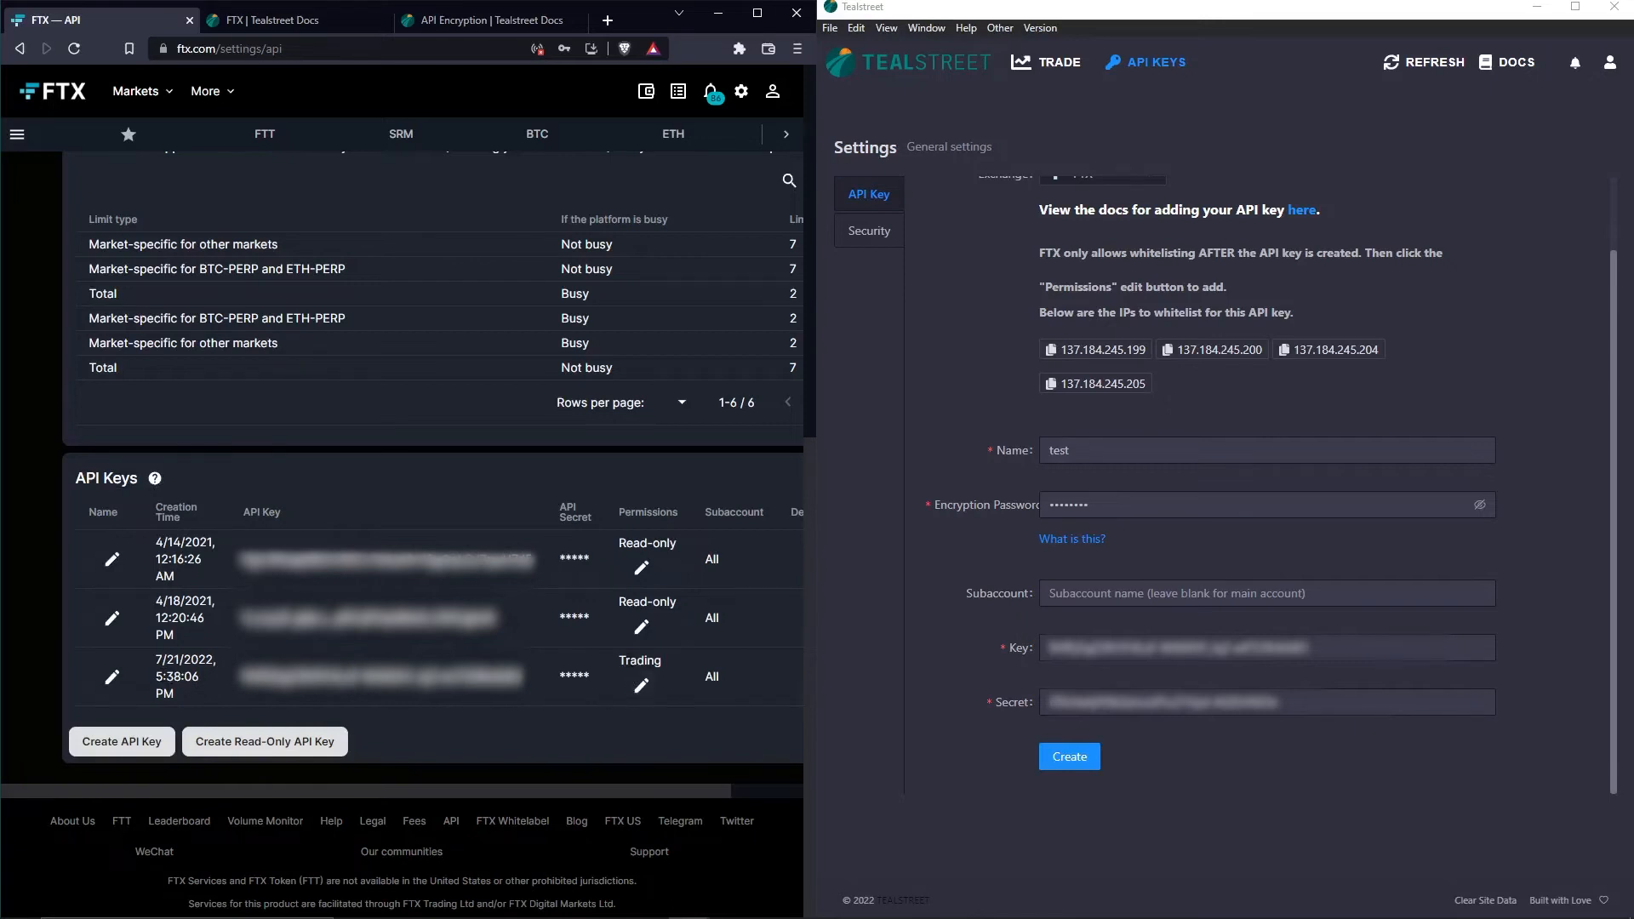
click(642, 686)
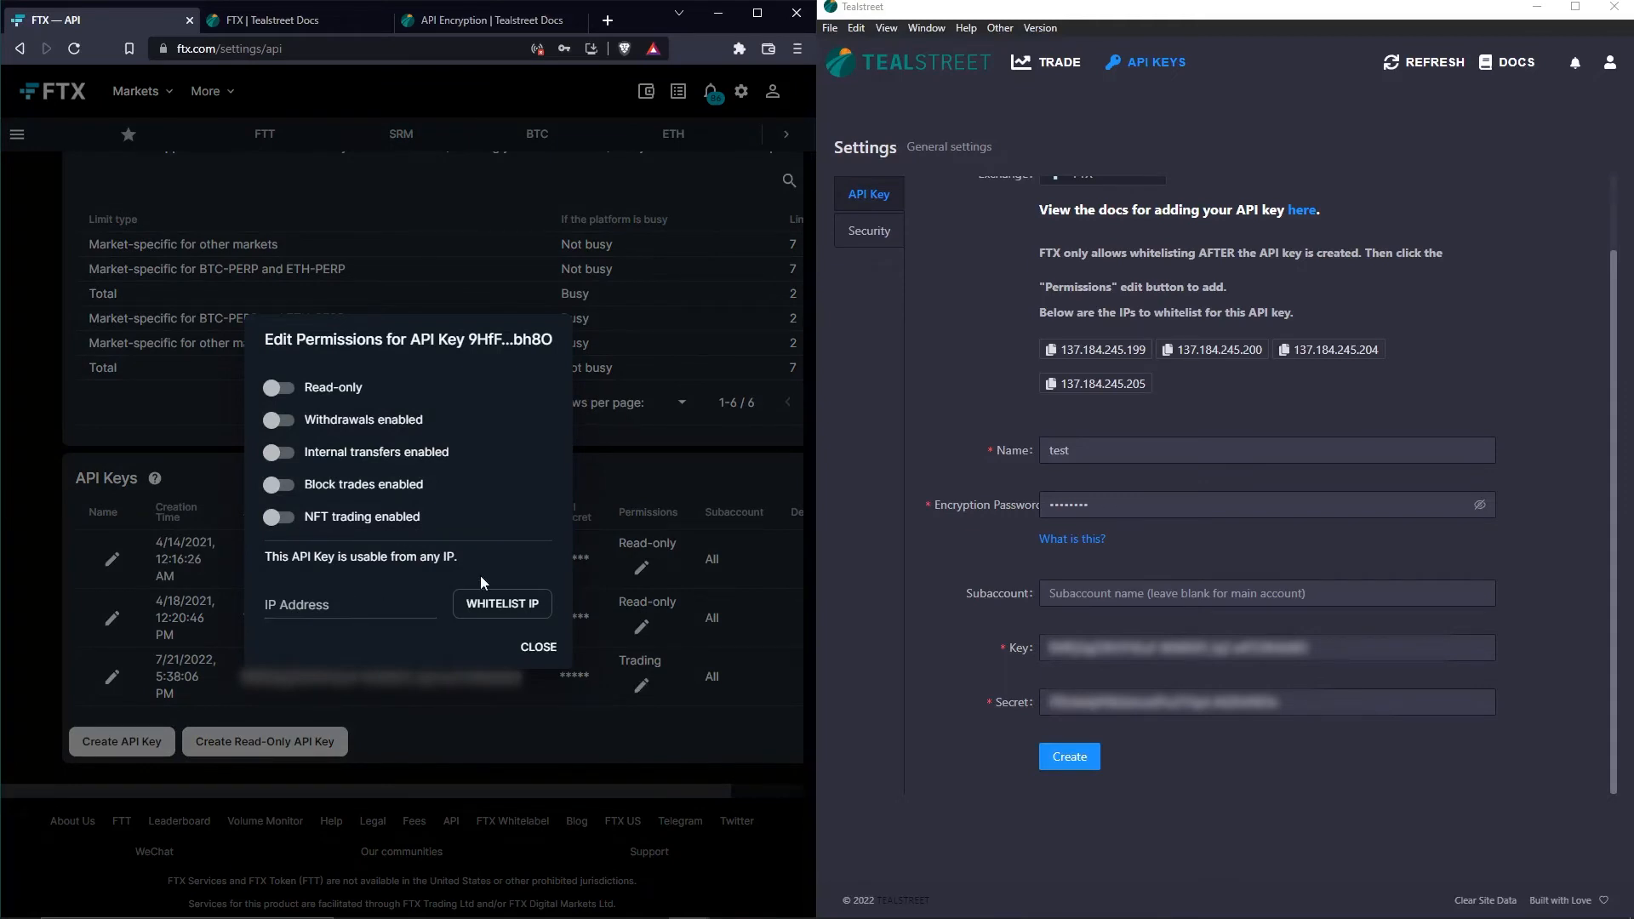
- Whitelist 137.184.245.199 and 137.184.245.200 on the new Trading key
click(1064, 351)
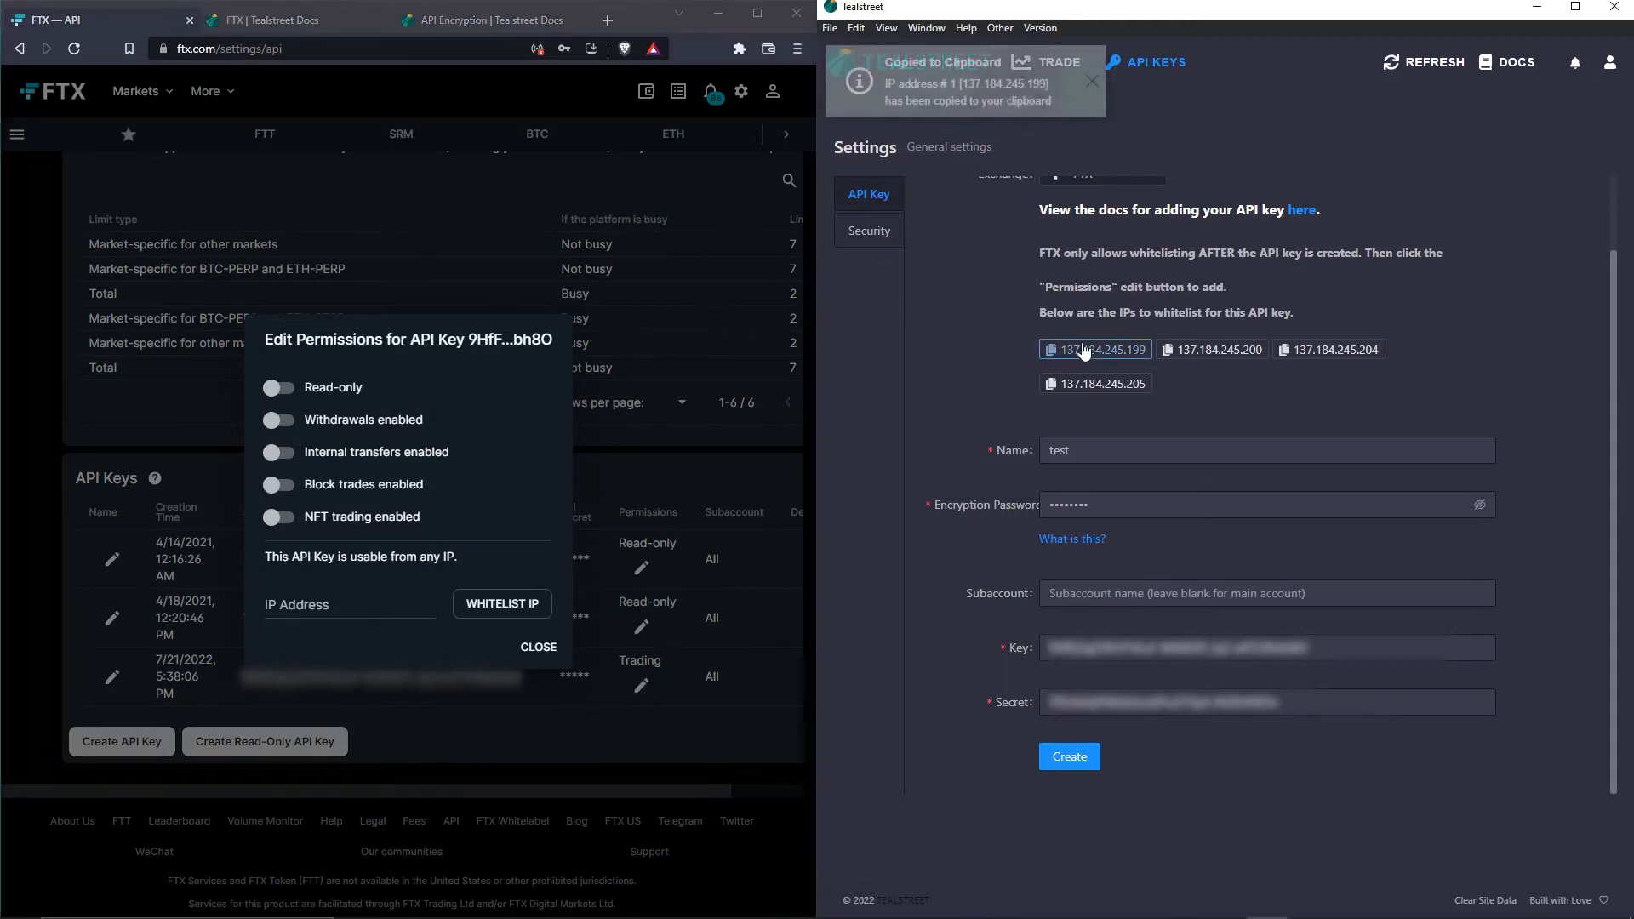
click(328, 597)
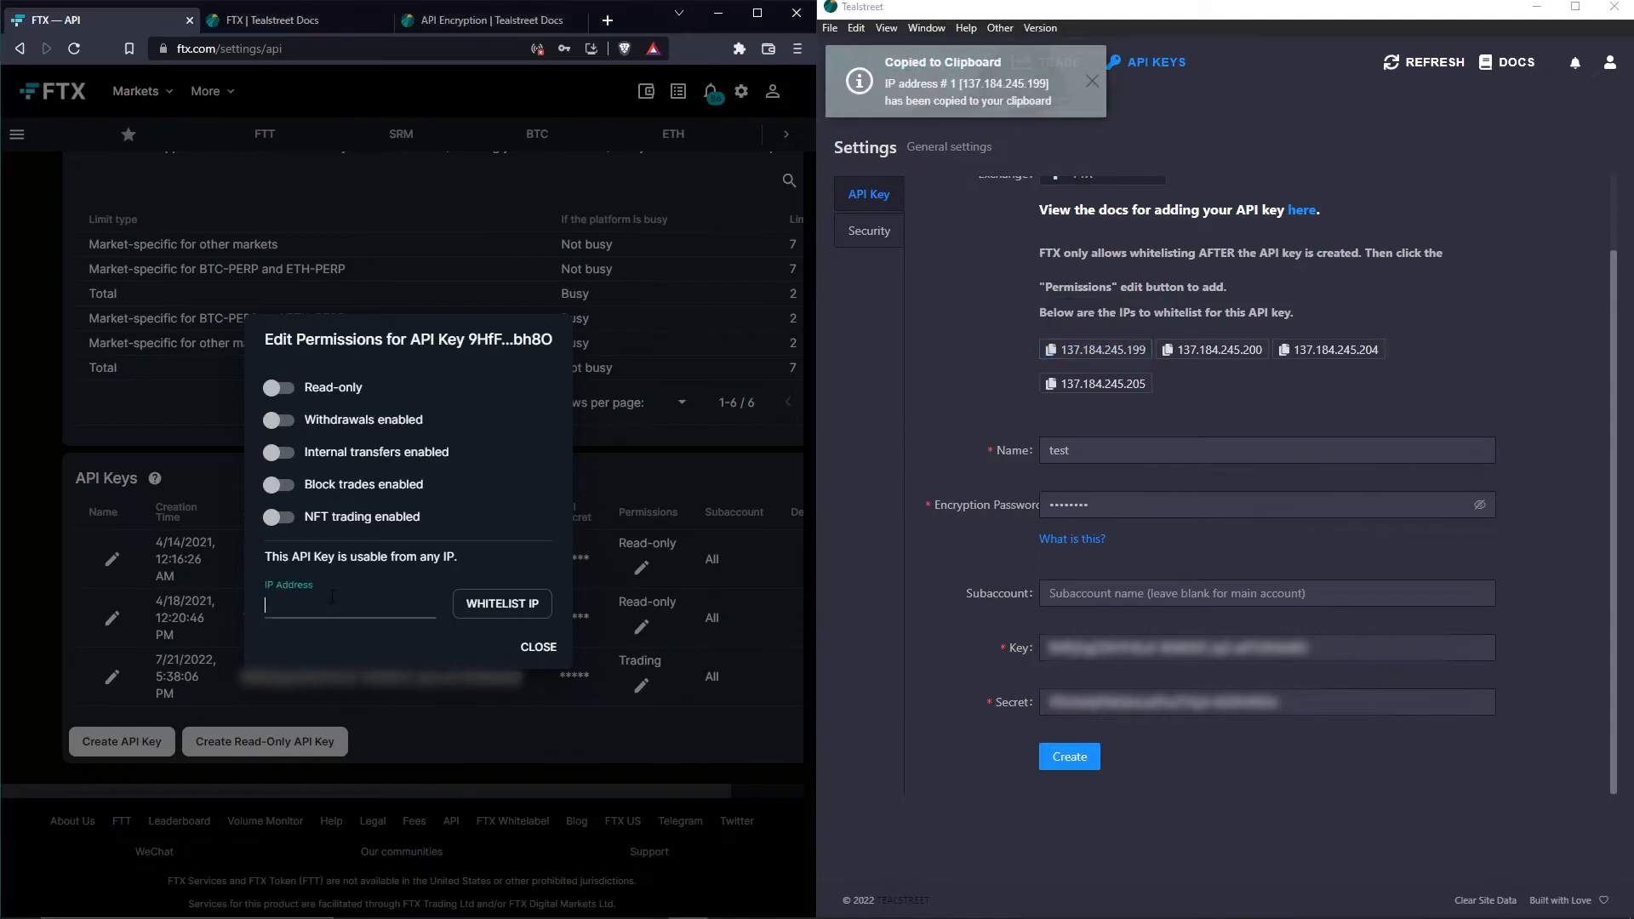
key(ctrl+v)
click(488, 606)
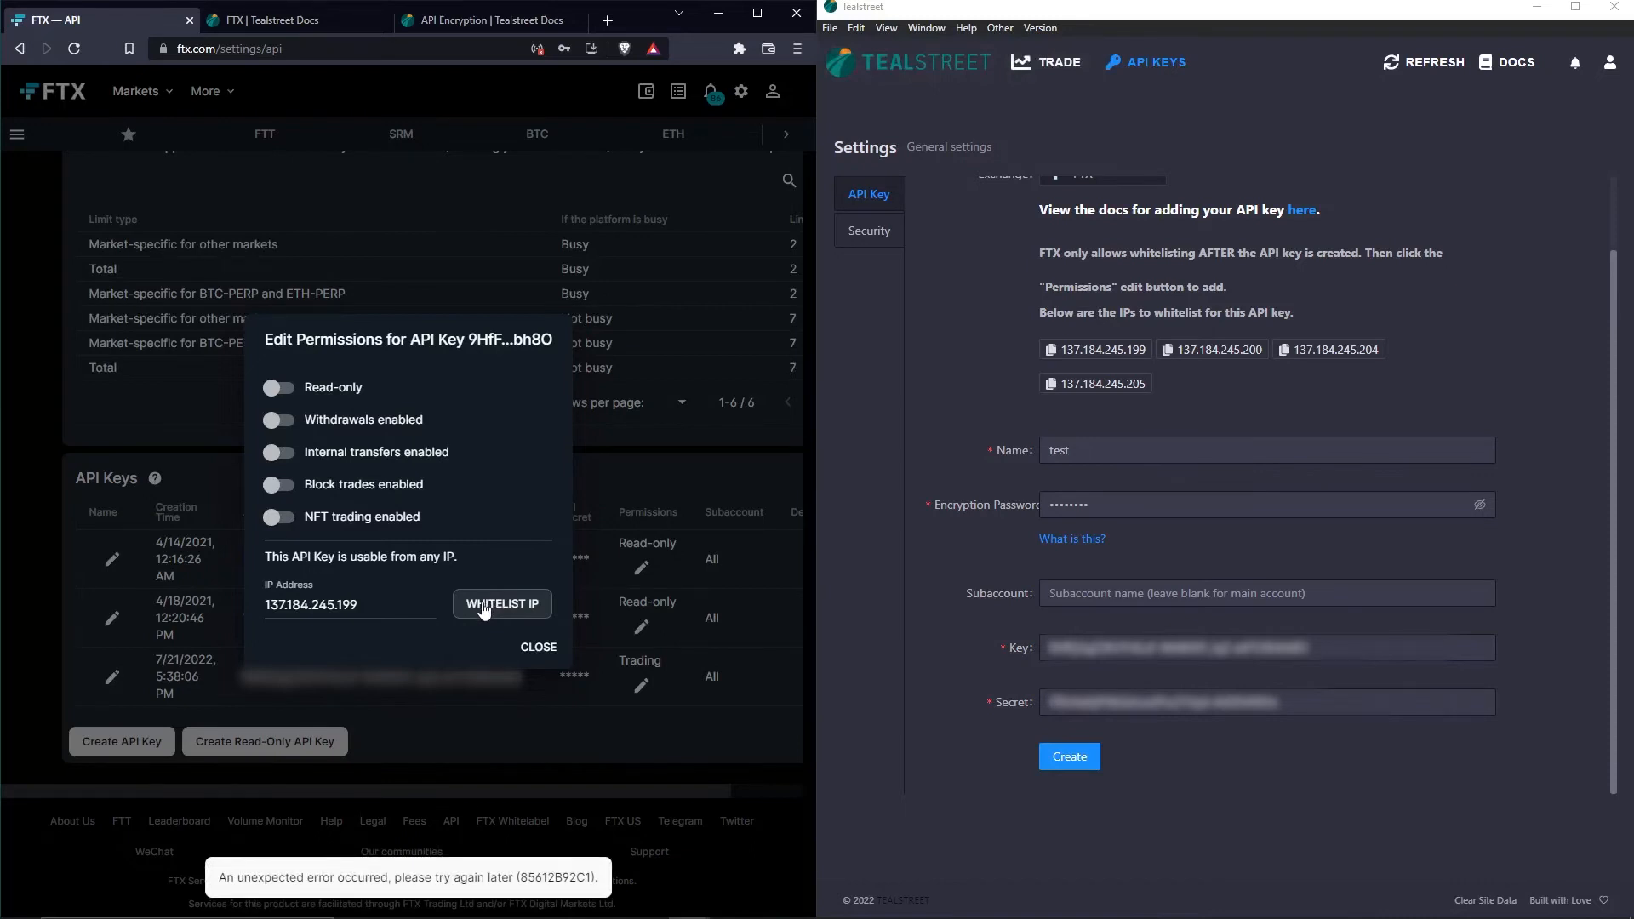
click(483, 605)
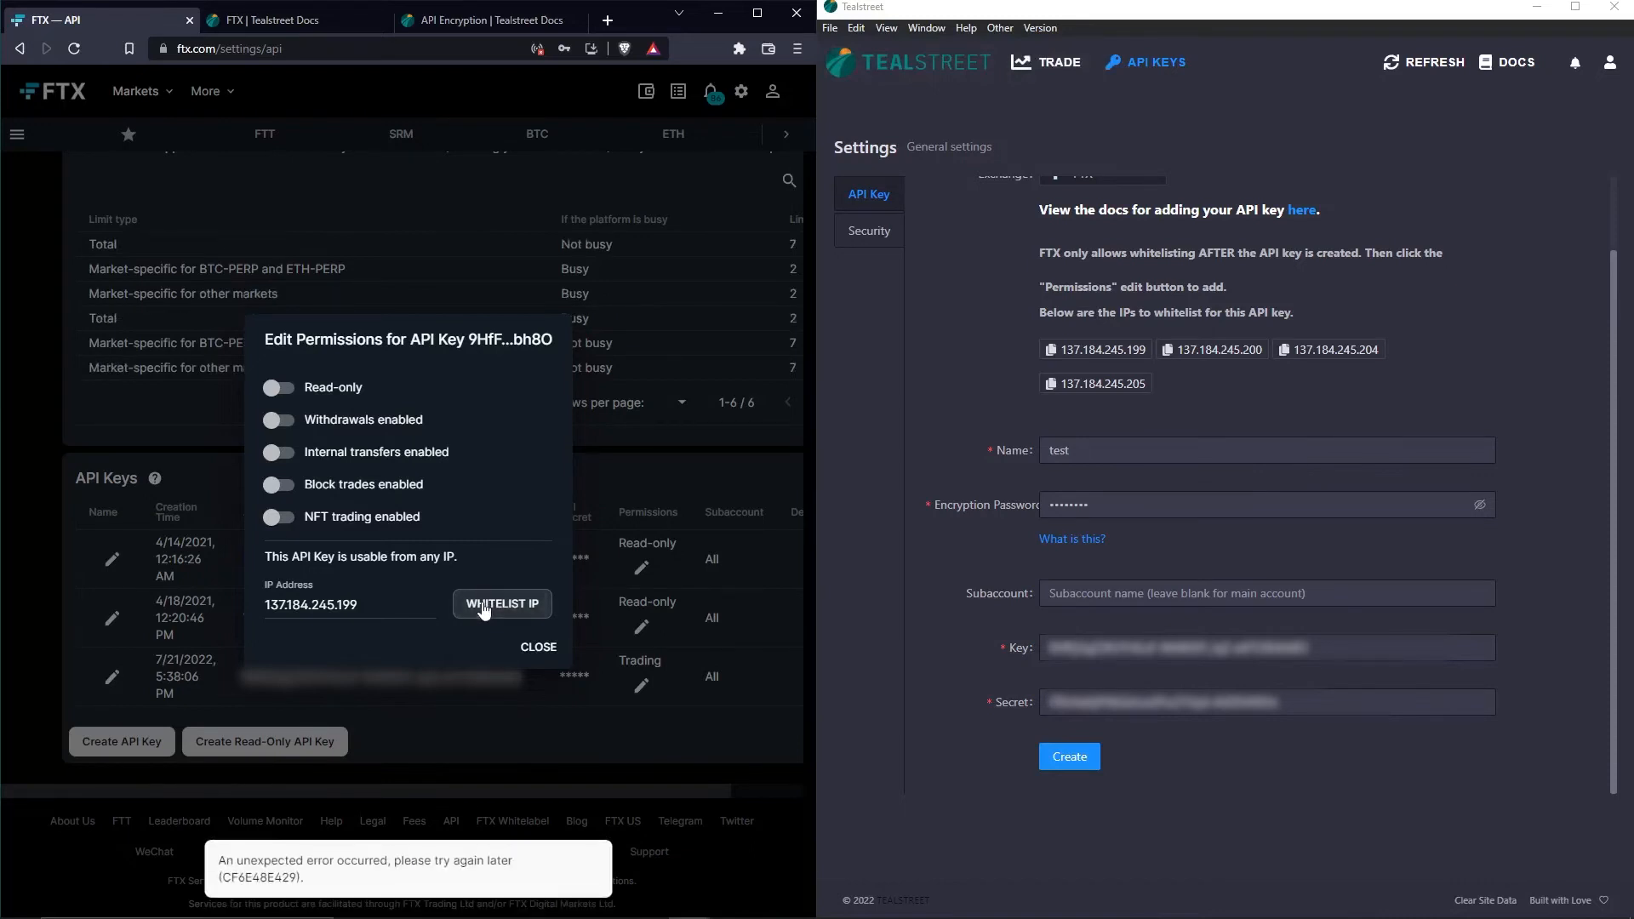
click(483, 606)
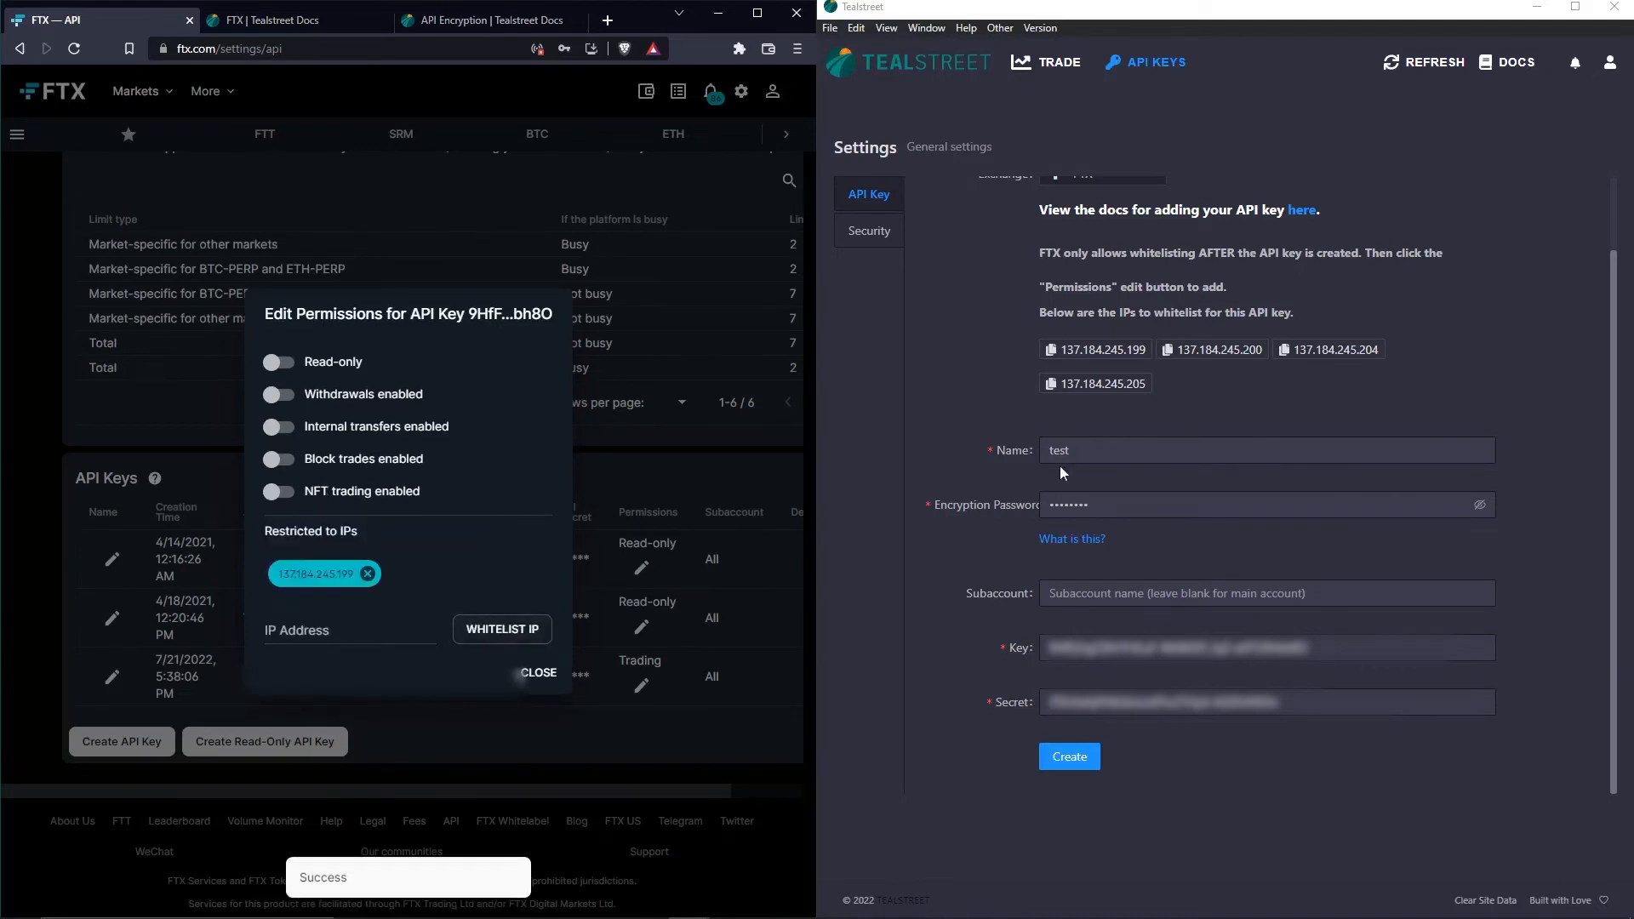
click(1196, 358)
click(370, 628)
key(ctrl+v)
click(502, 629)
- Whitelist 137.184.245.204 and 137.184.245.205, then close the permissions editor
click(1324, 352)
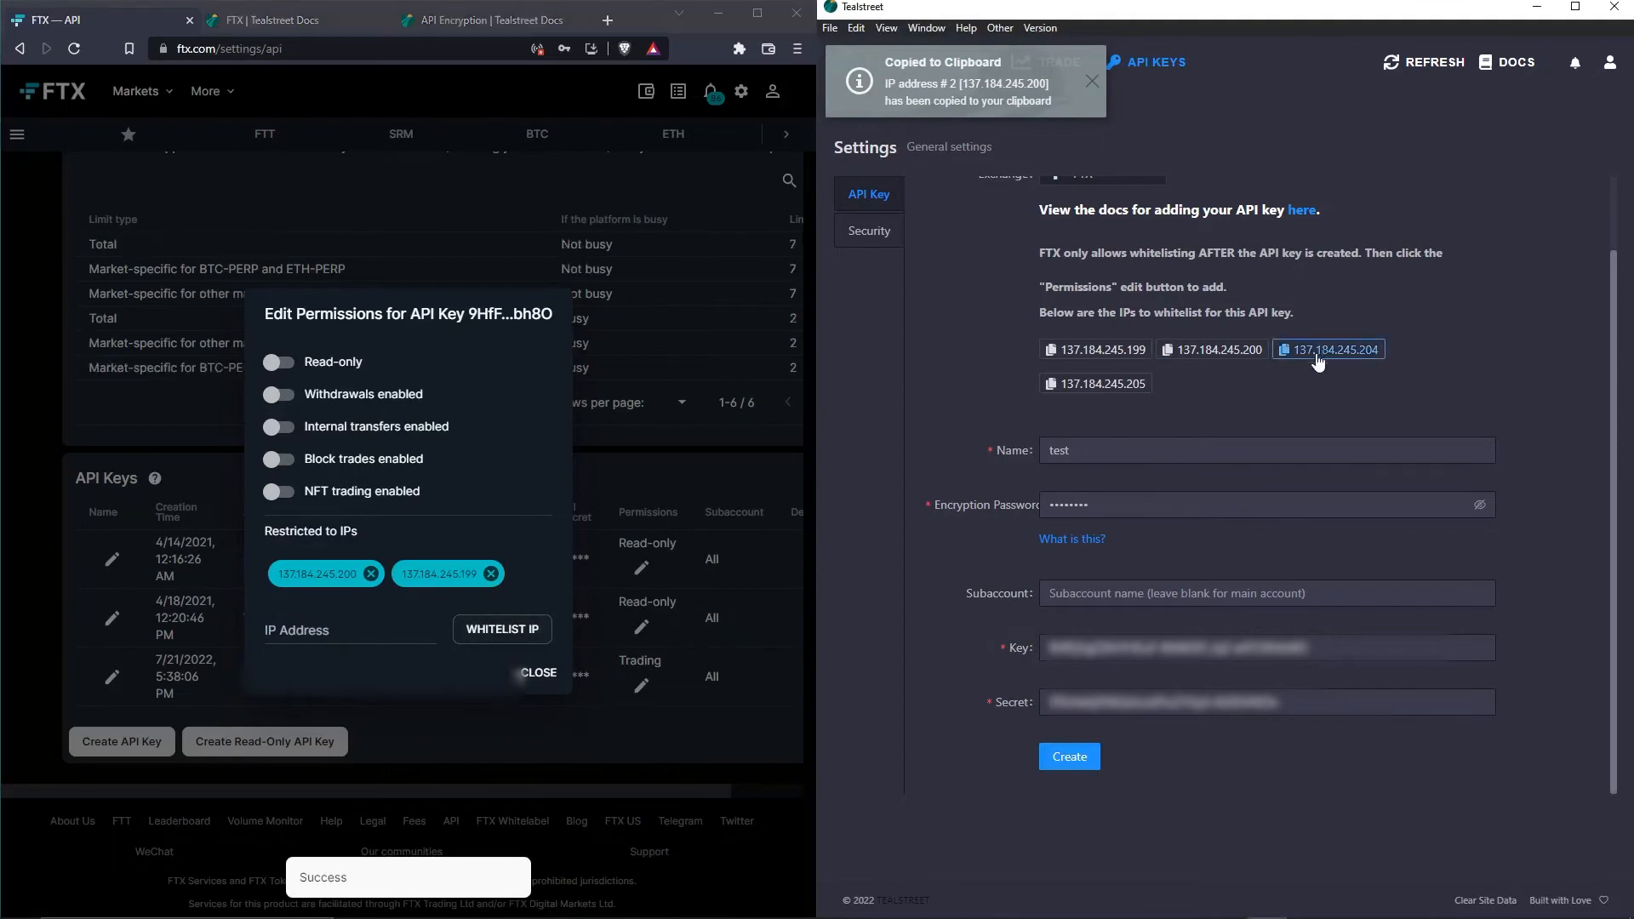
click(357, 633)
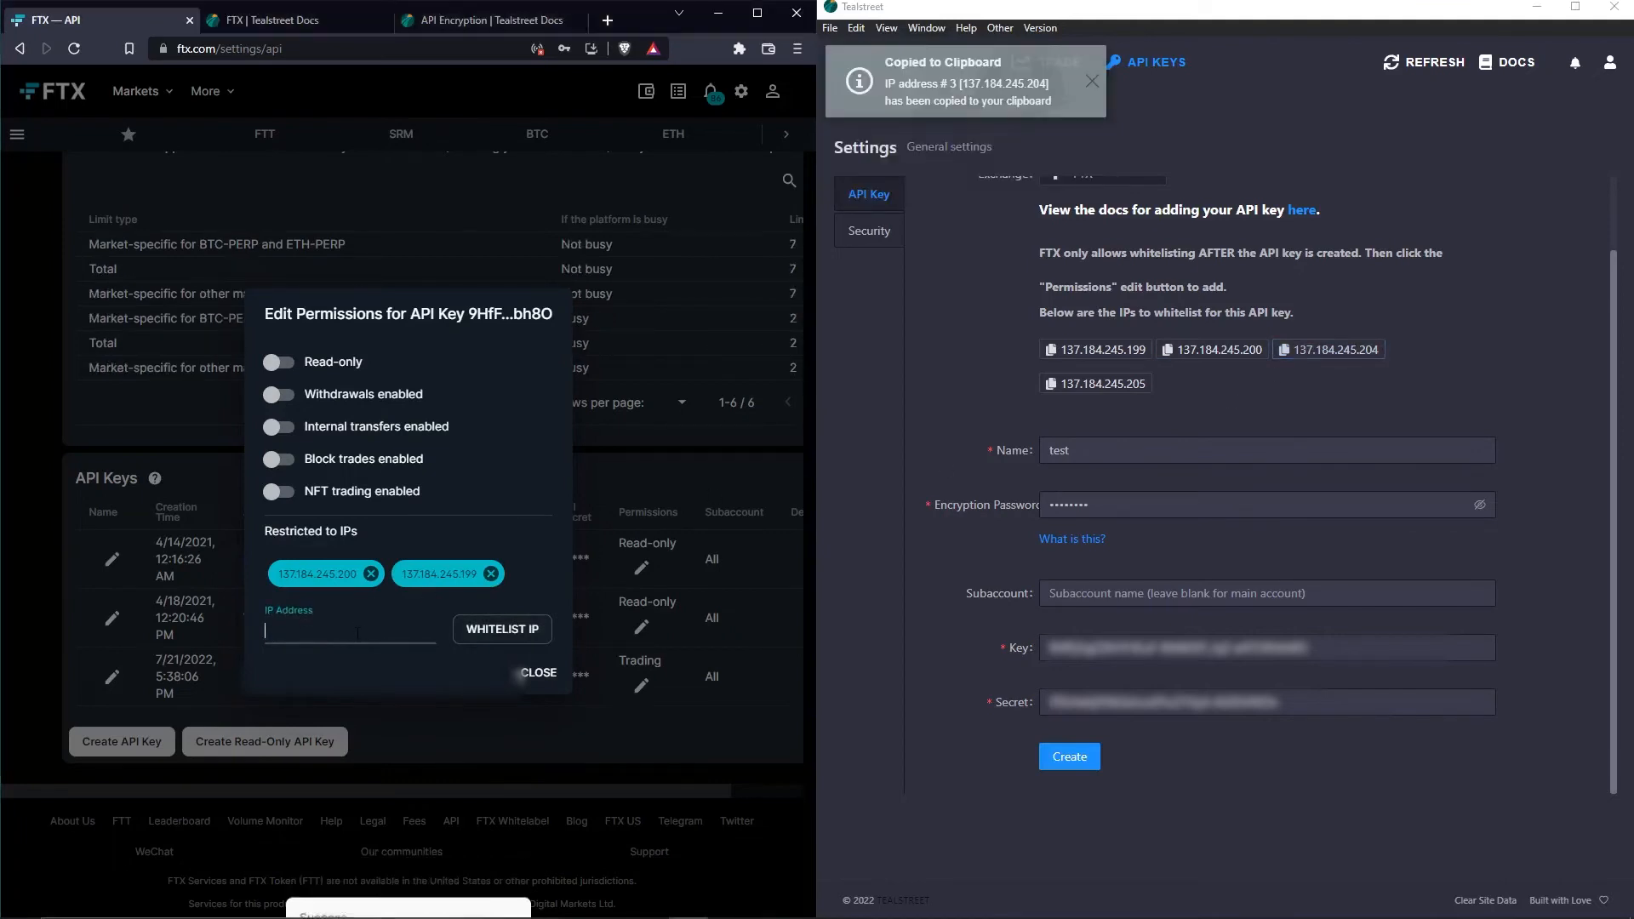
click(502, 629)
click(1074, 384)
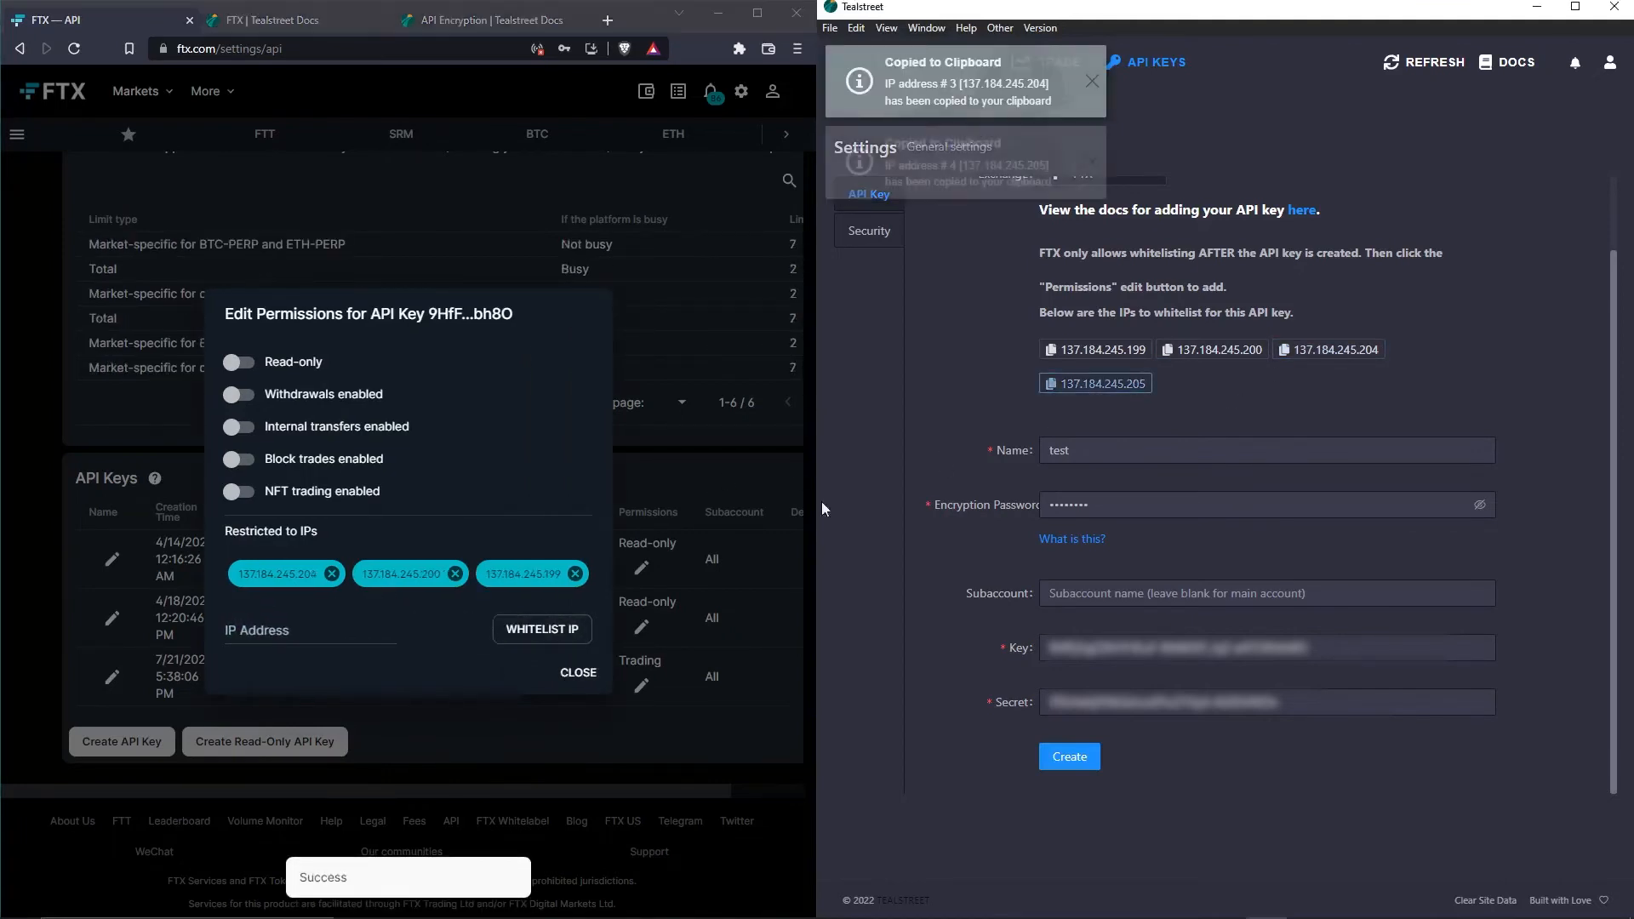
click(349, 630)
key(ctrl+v)
click(536, 634)
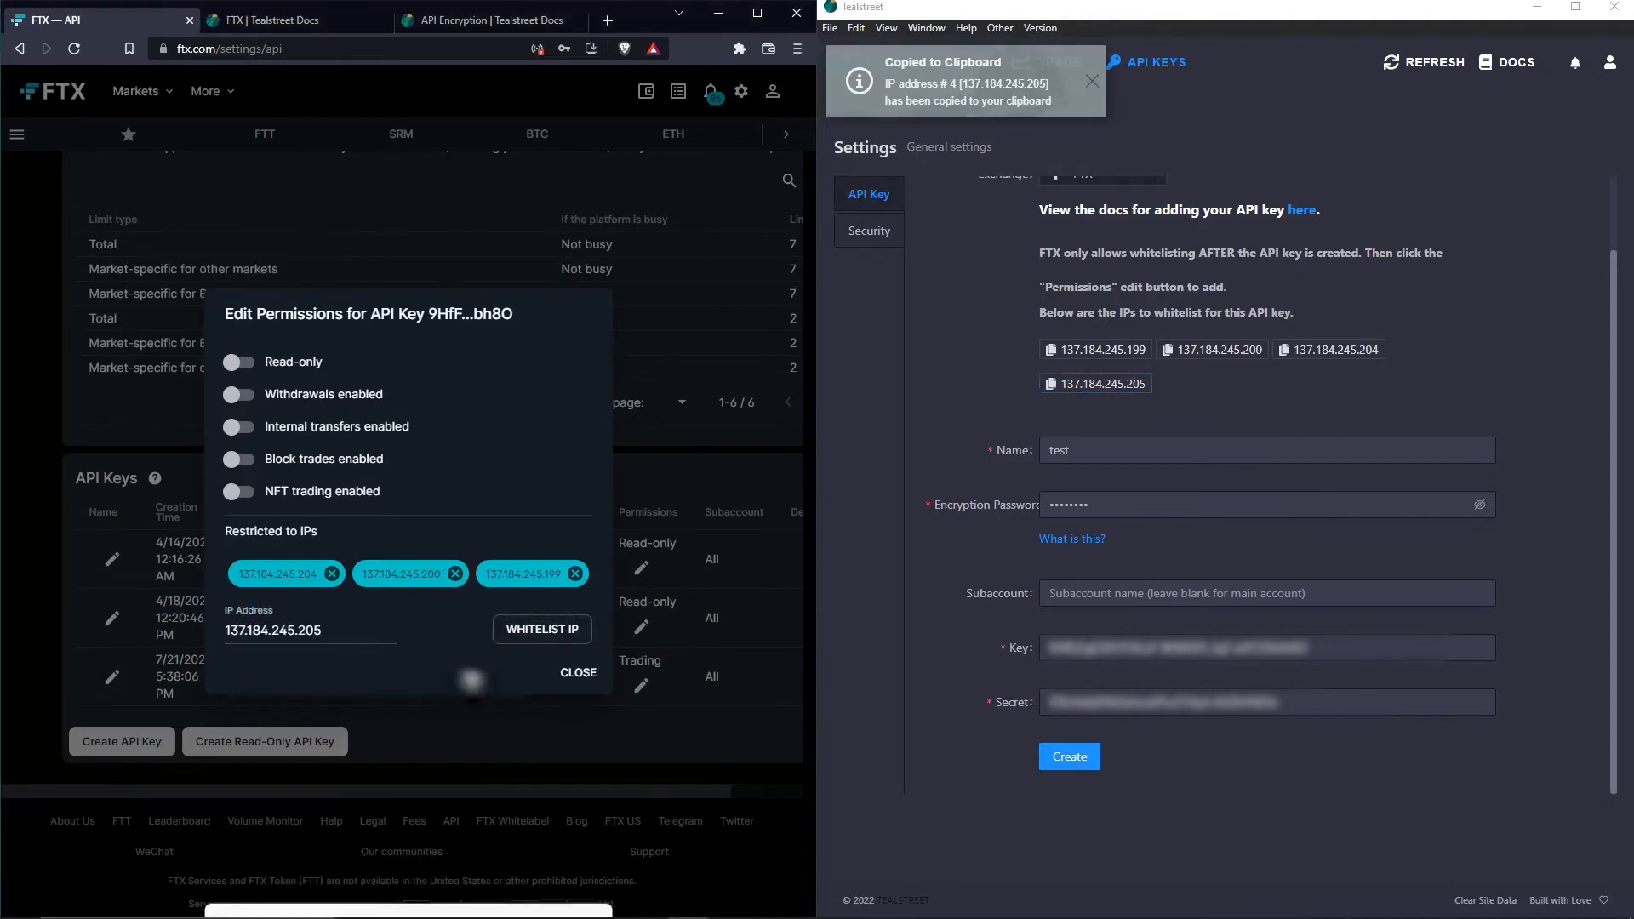
click(537, 633)
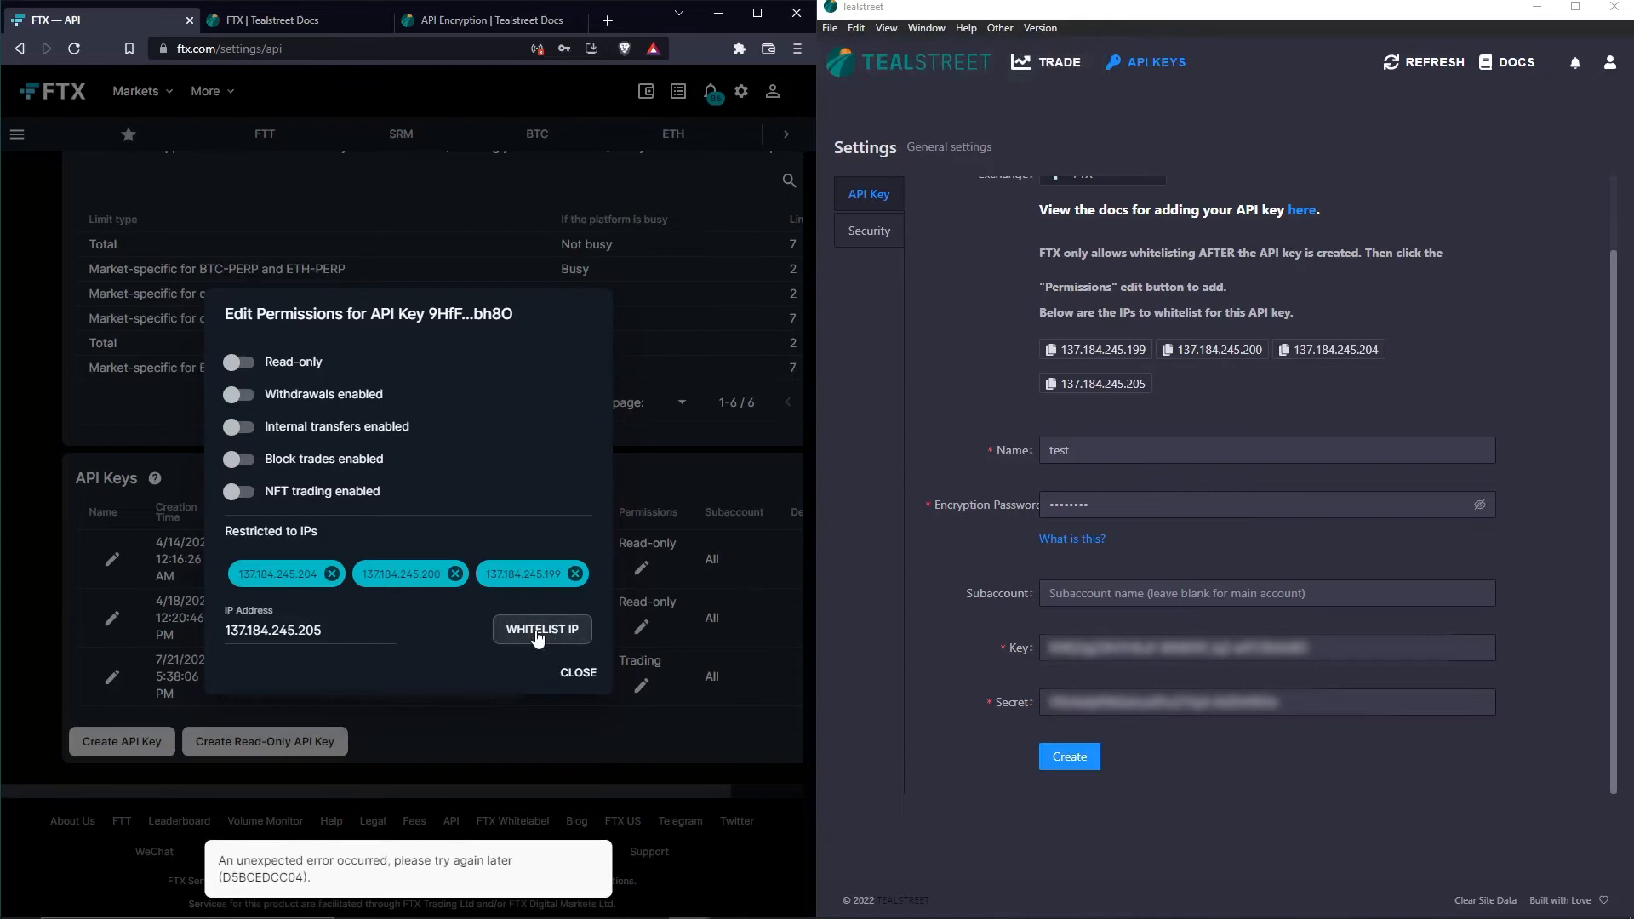
click(537, 634)
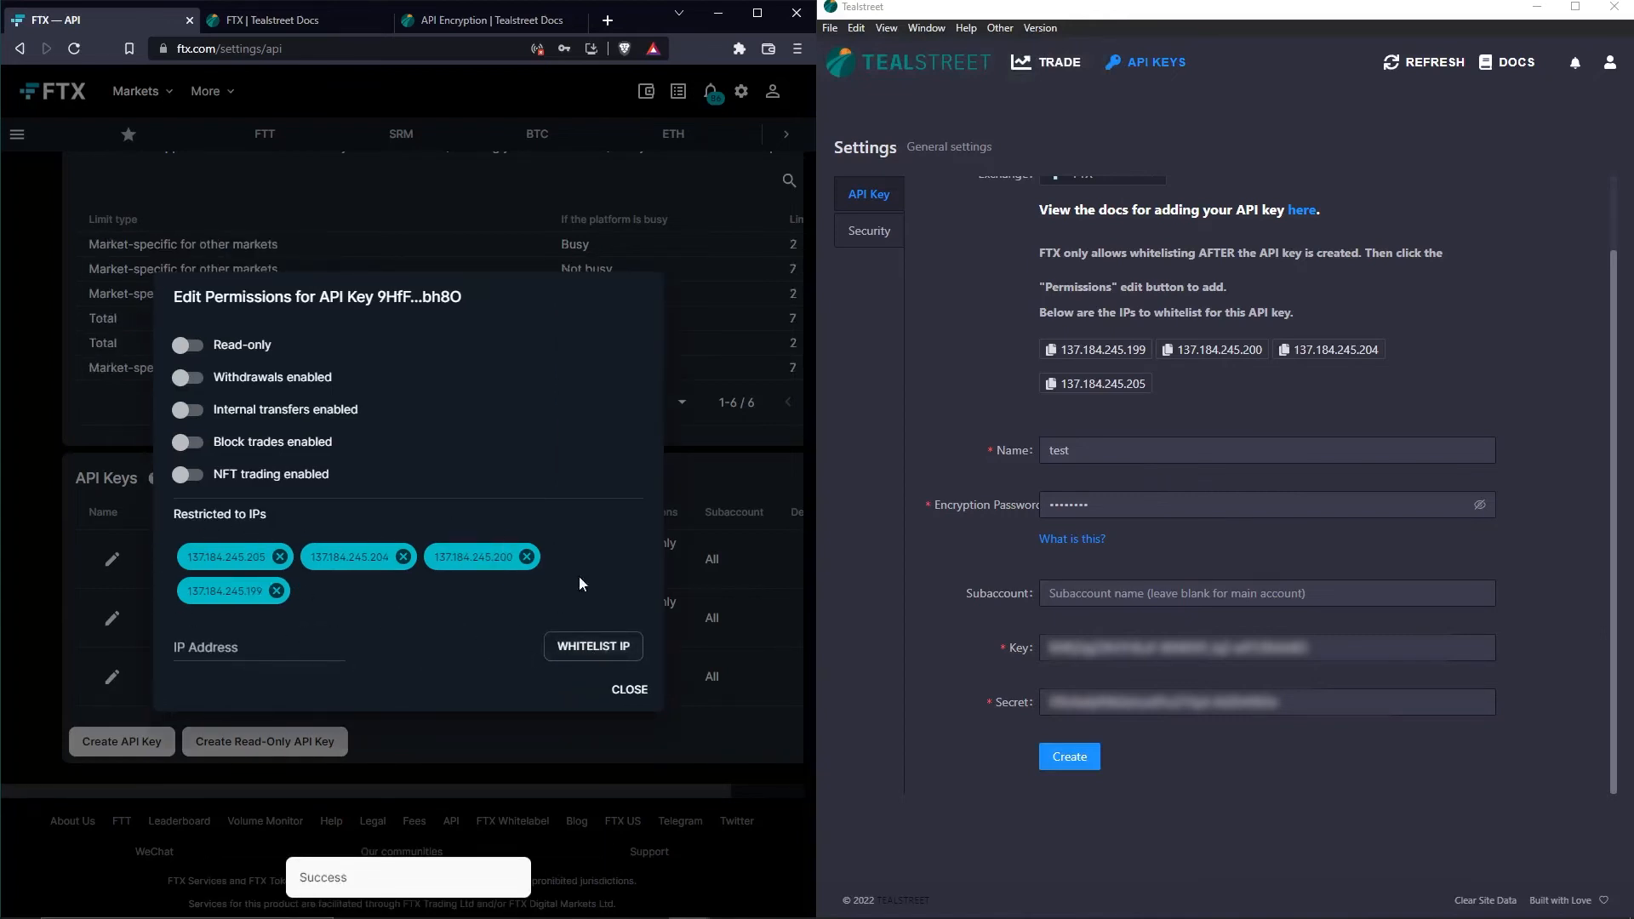
click(629, 690)
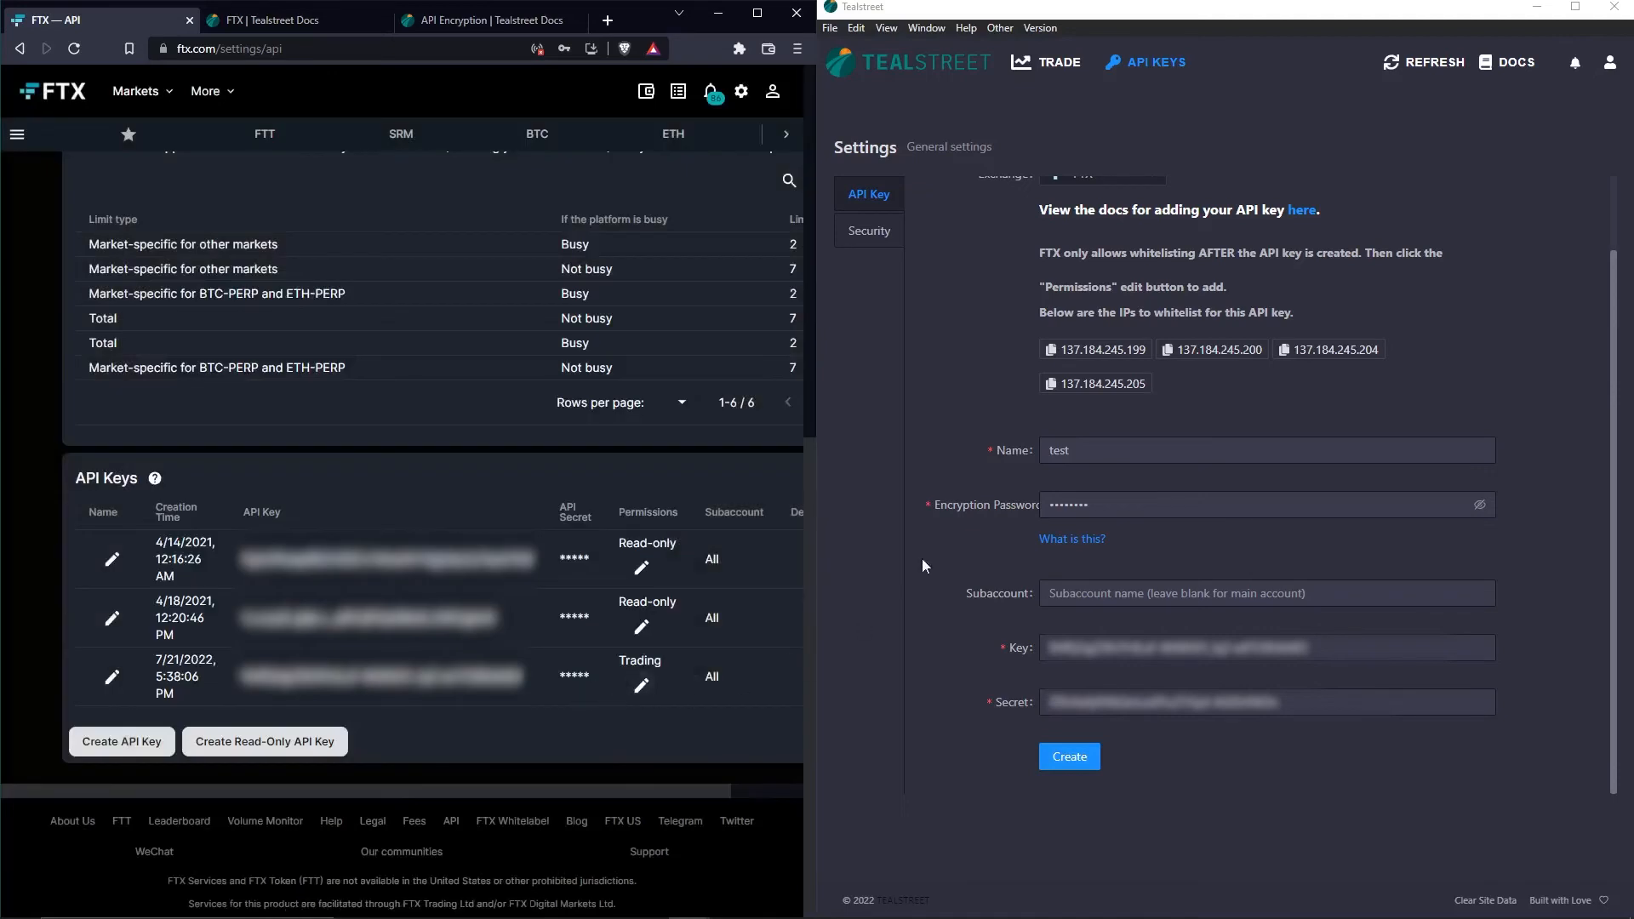
- Save the FTX key 'test' in Tealstreet and go to the Trade page
click(983, 344)
scroll(1031, 429, up, 2)
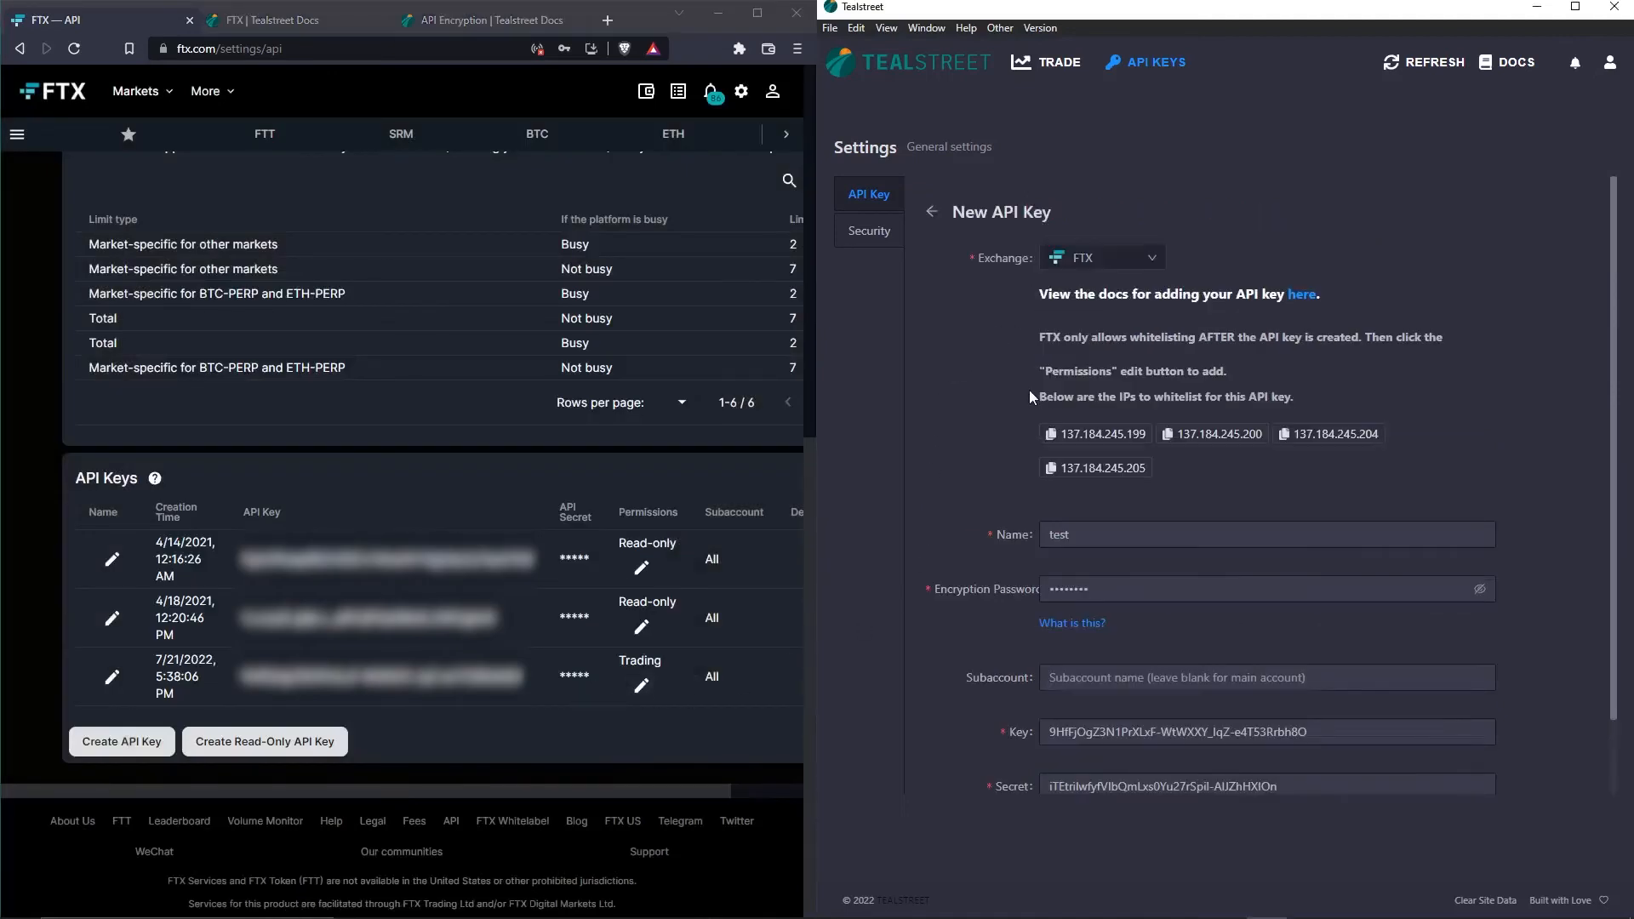
scroll(1029, 396, down, 2)
click(1076, 756)
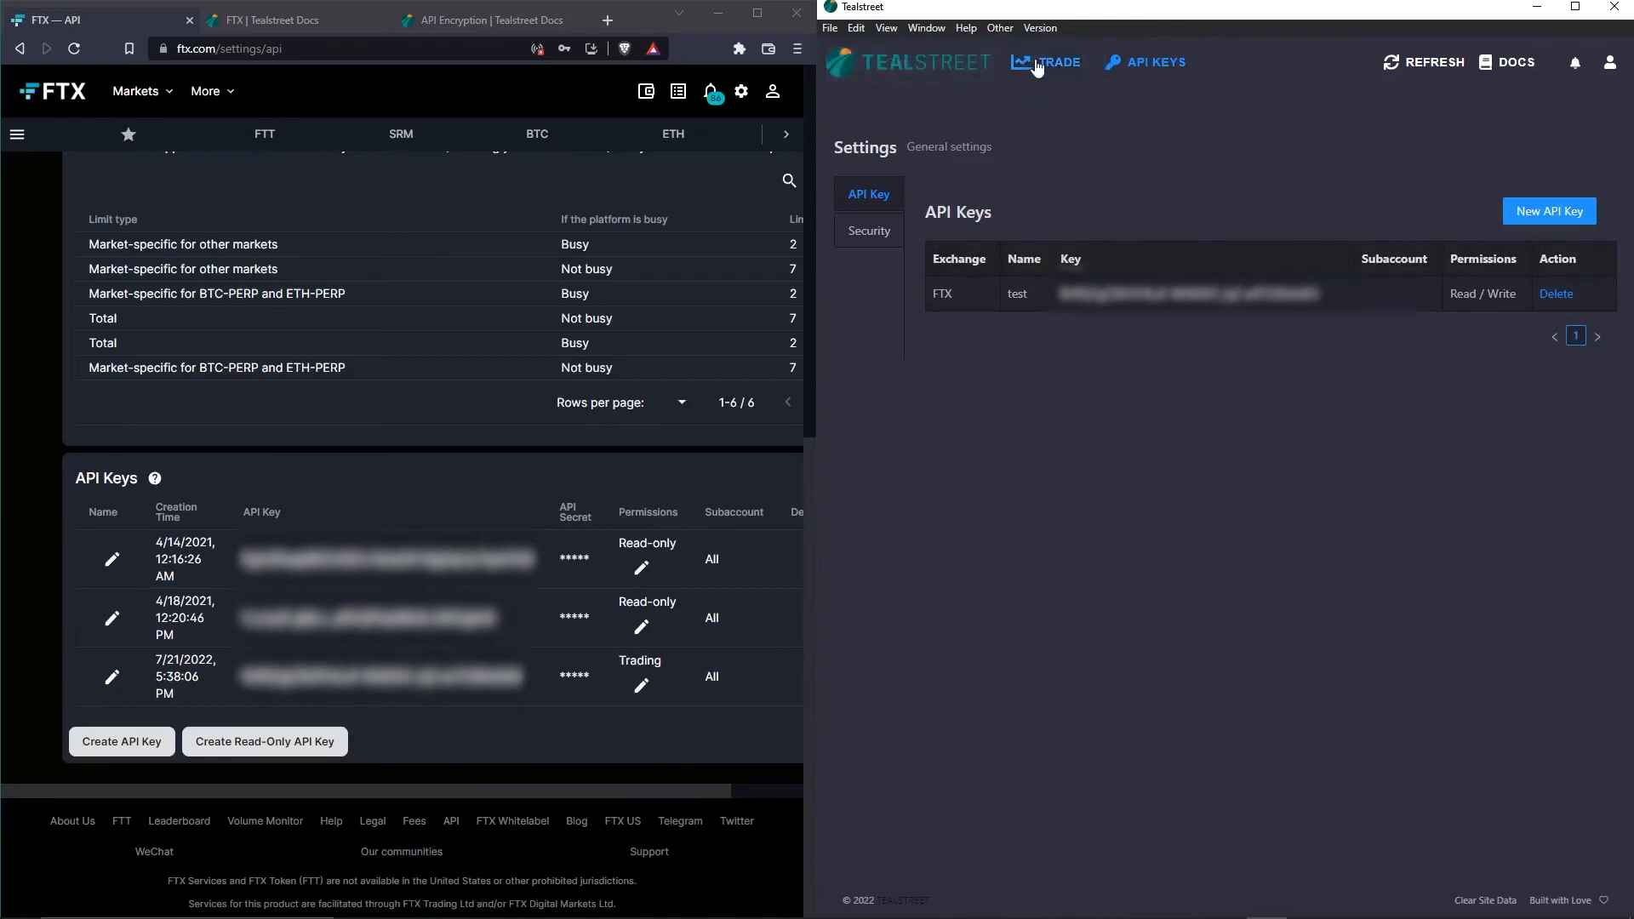
click(1038, 62)
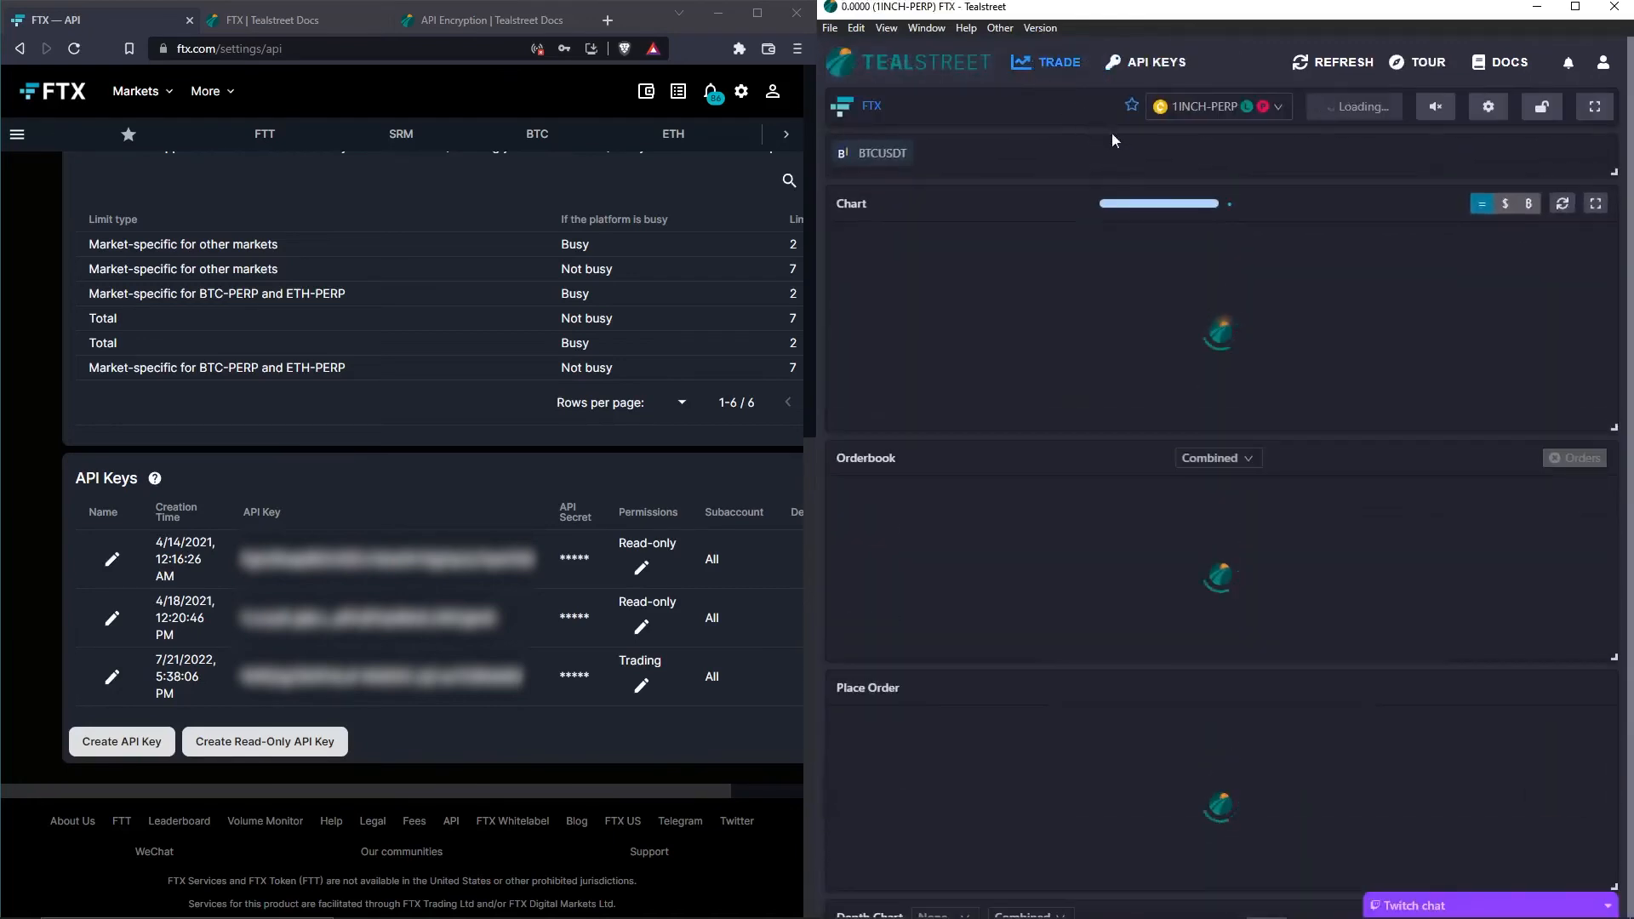
- Select the 'test' API key for trading and unlock it with its encryption password
click(1331, 115)
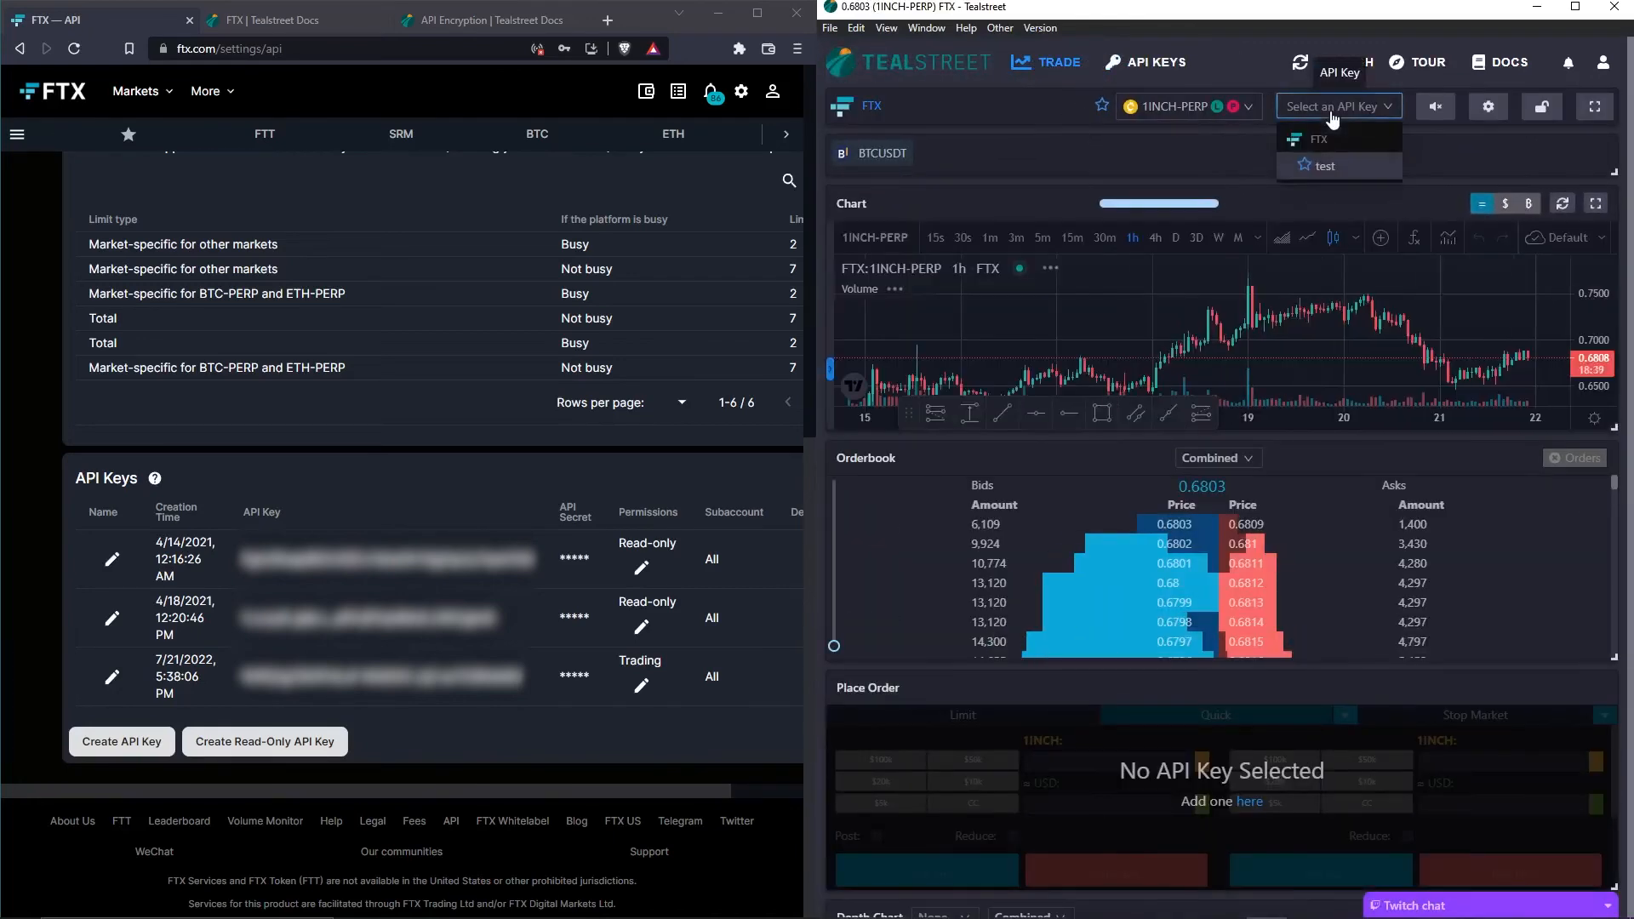
click(1325, 168)
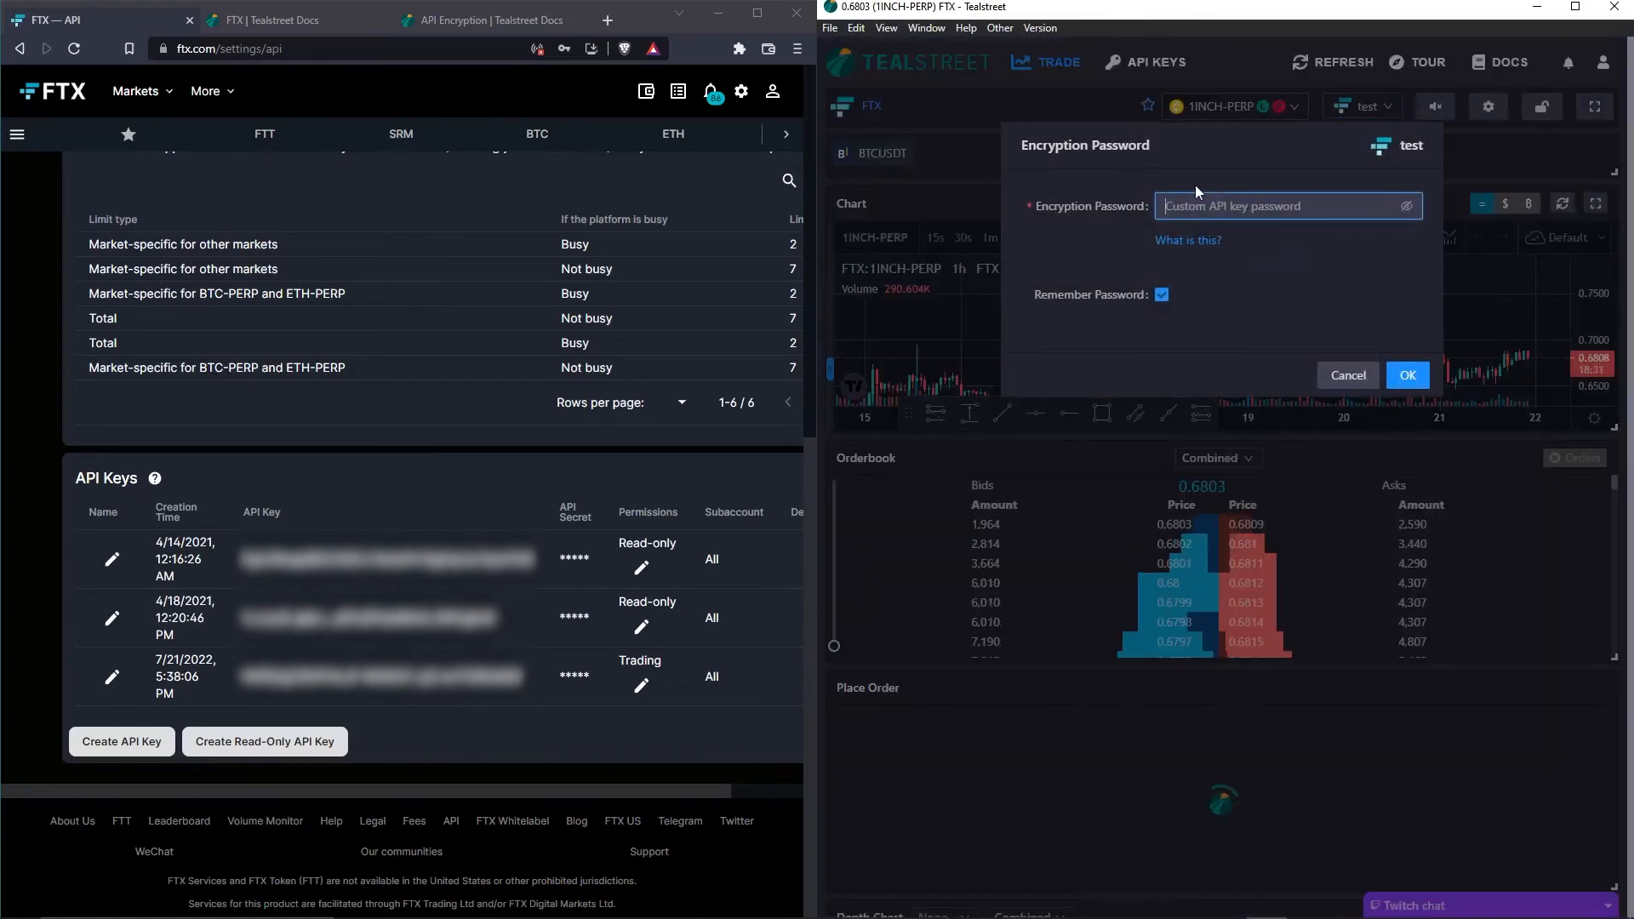
text(********)
key(Return)
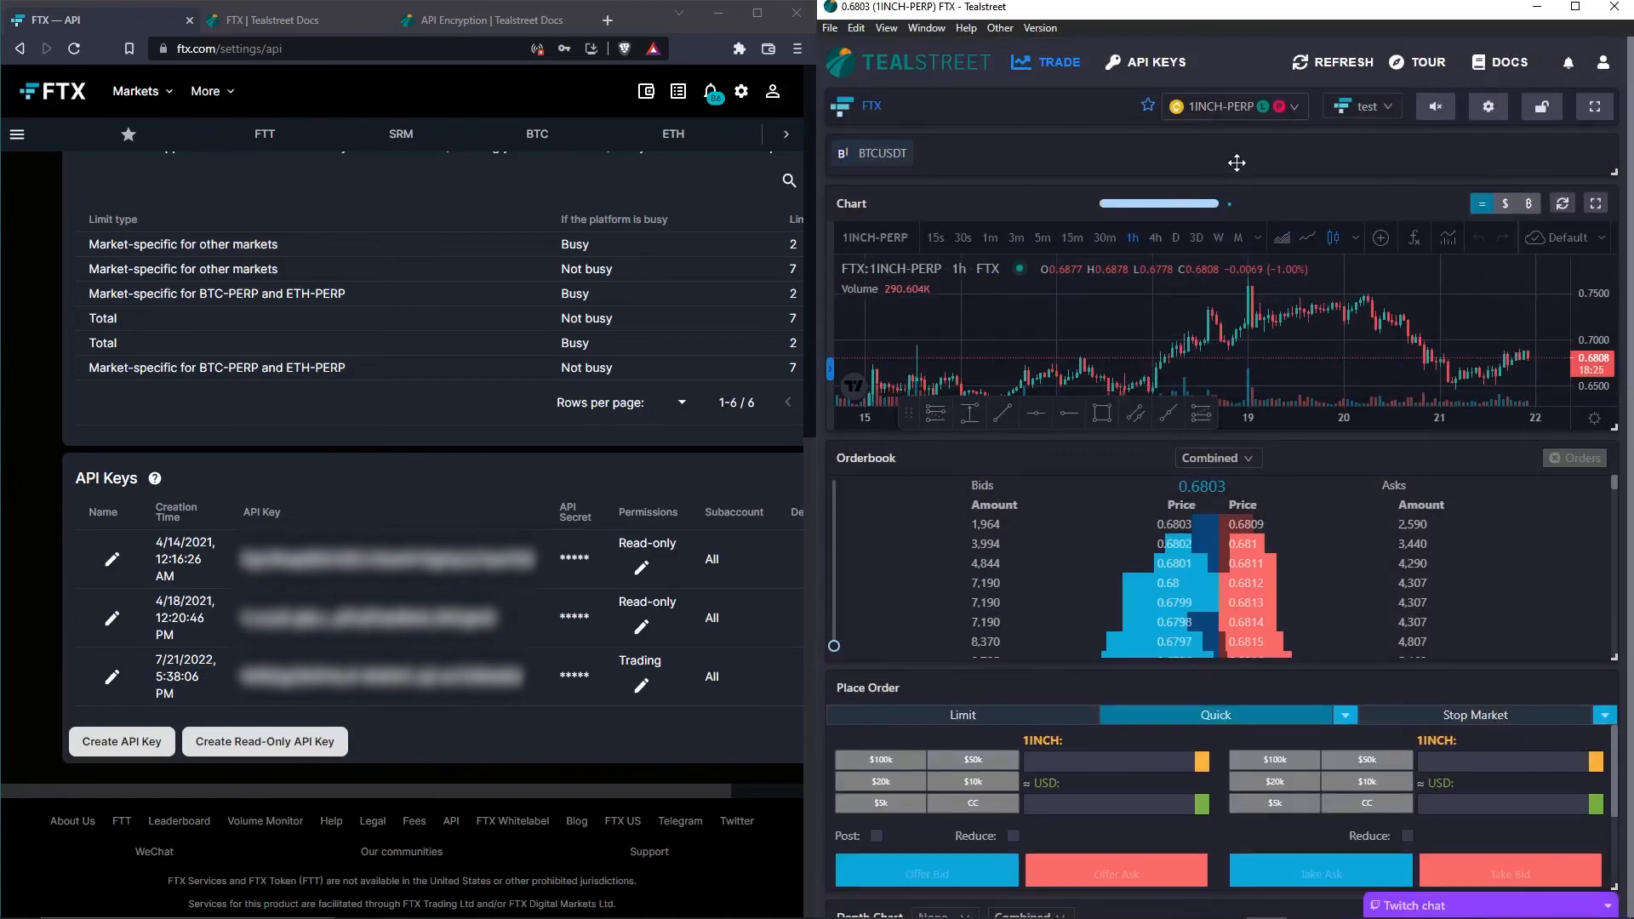
scroll(1236, 164, down, 4)
scroll(1272, 627, down, 3)
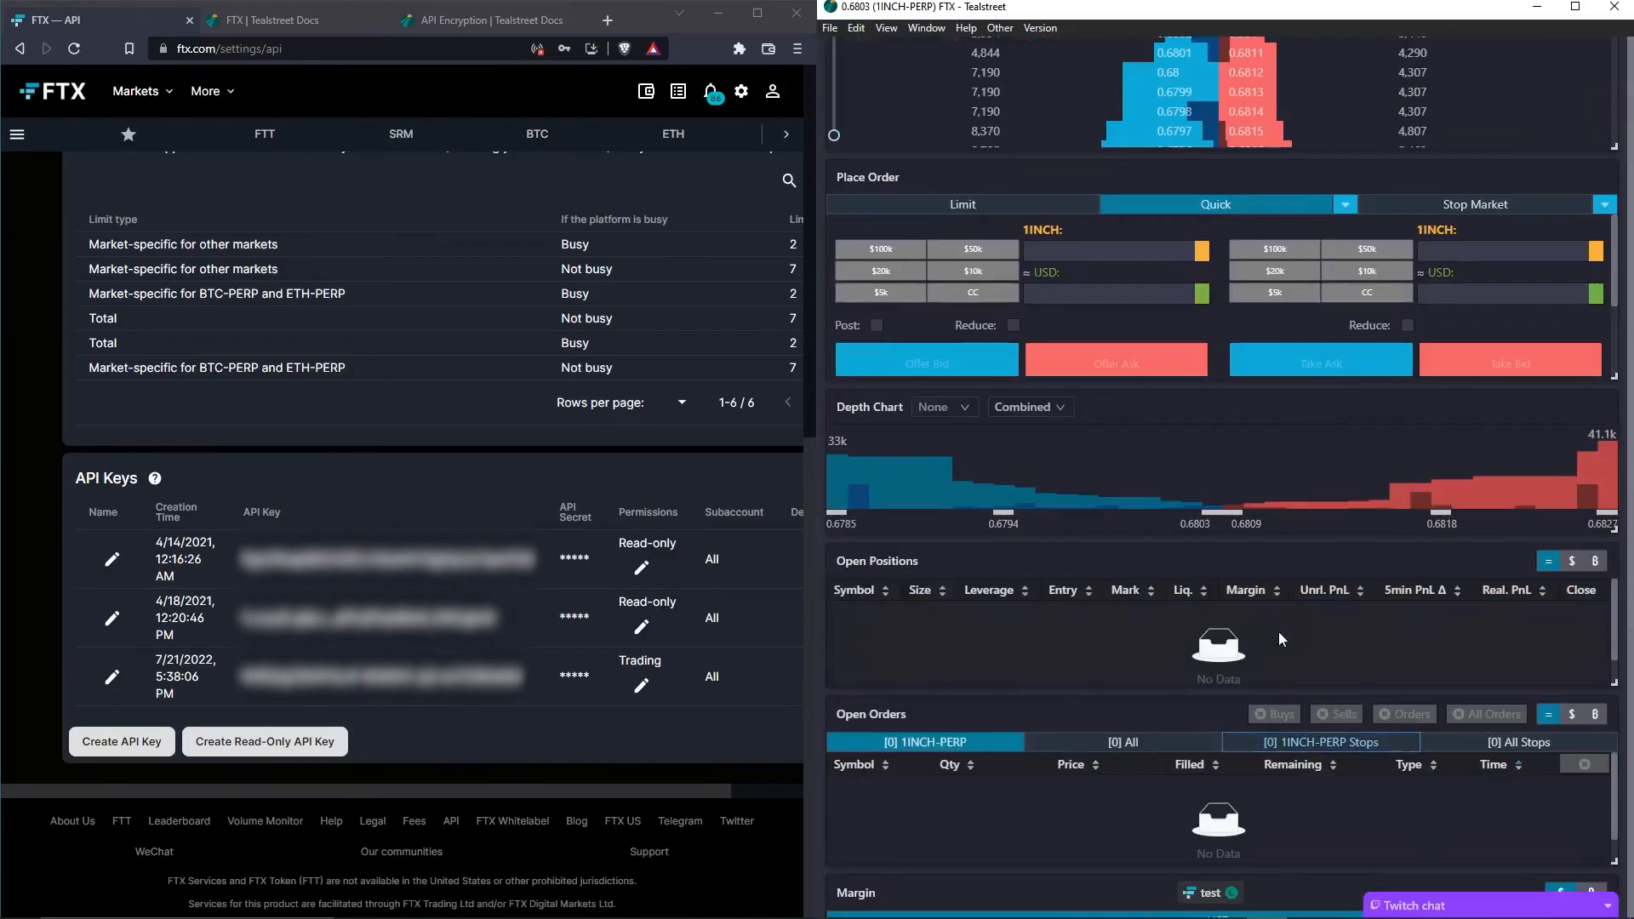
scroll(1294, 643, down, 3)
mouse_move(1543, 610)
mouse_down()
mouse_move(1564, 610)
mouse_move(1548, 610)
mouse_up()
click(1563, 610)
click(1553, 608)
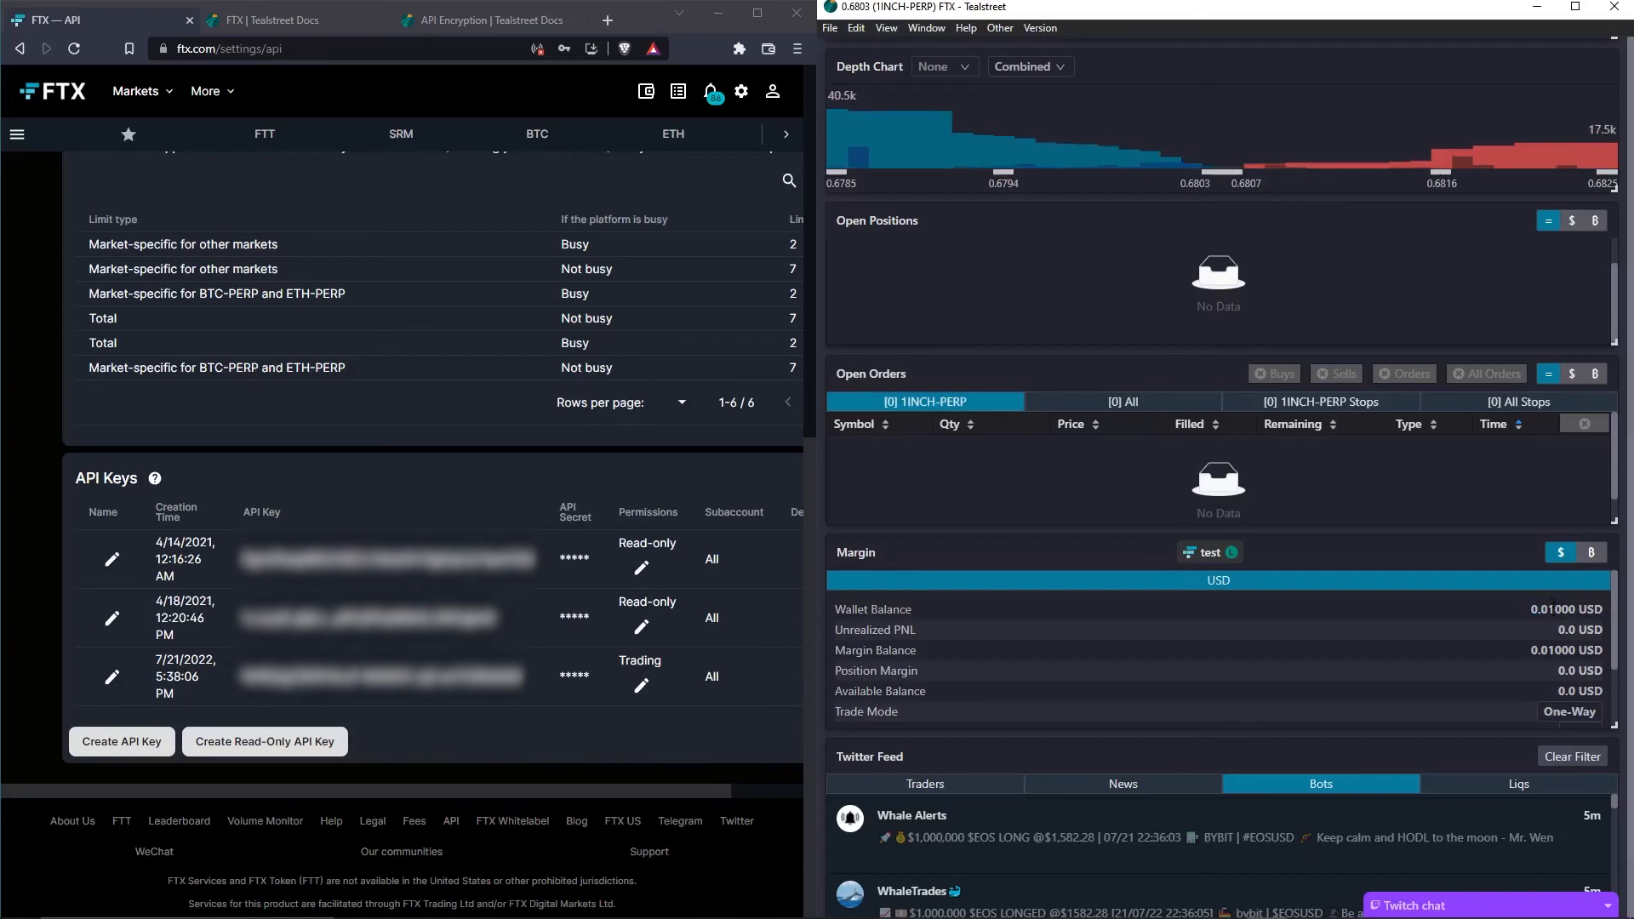
drag(1554, 610, 1531, 610)
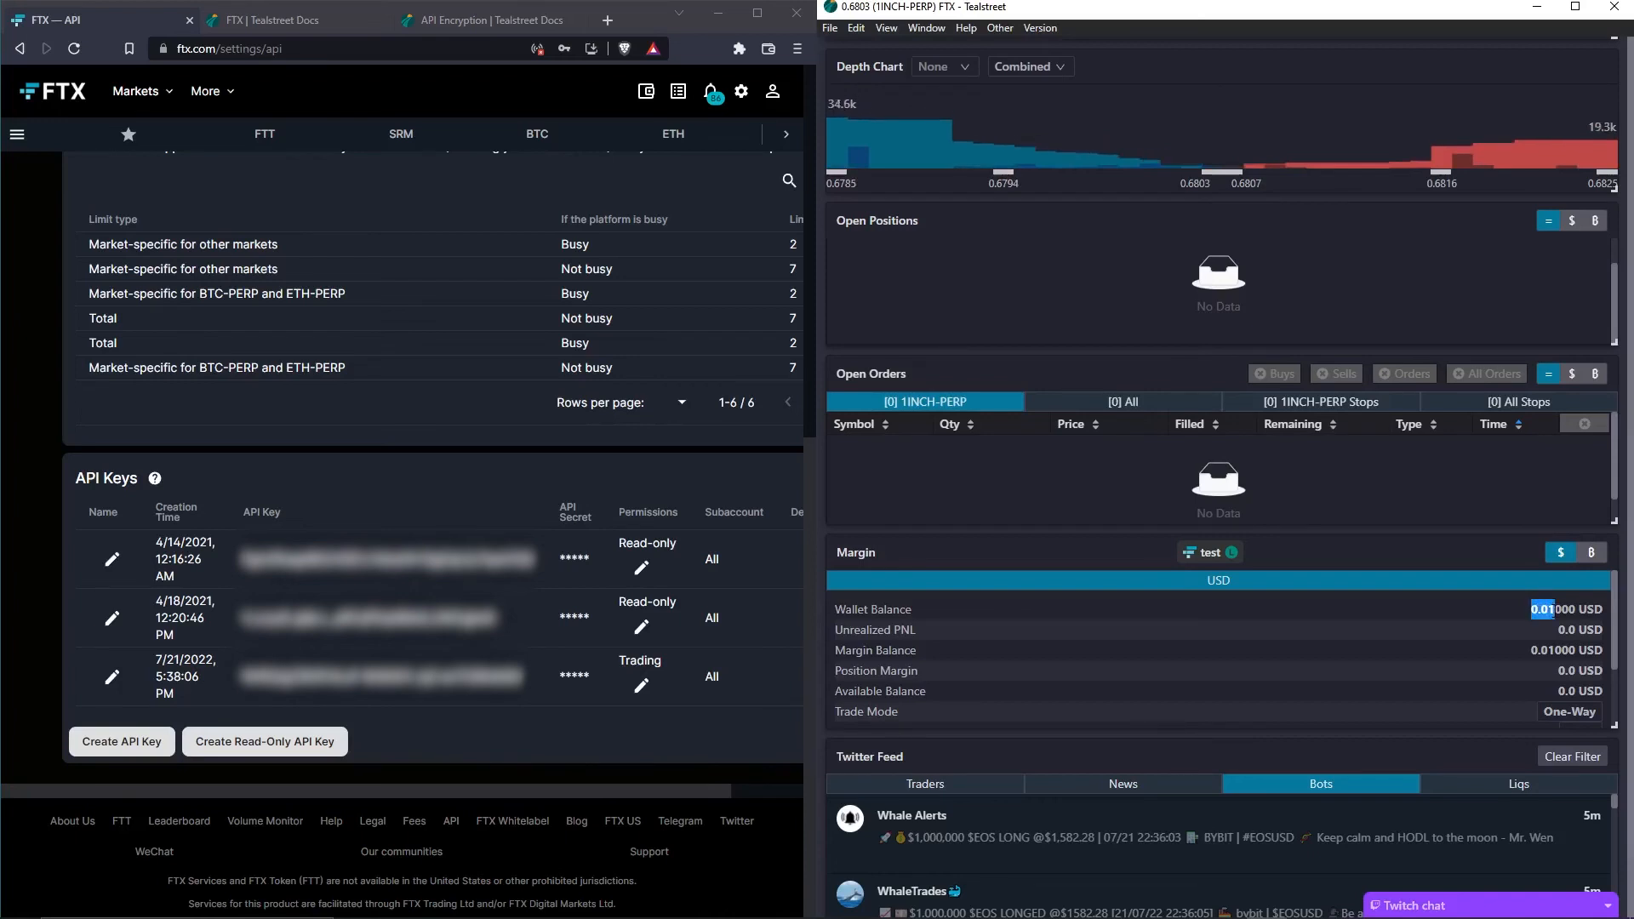
click(1540, 610)
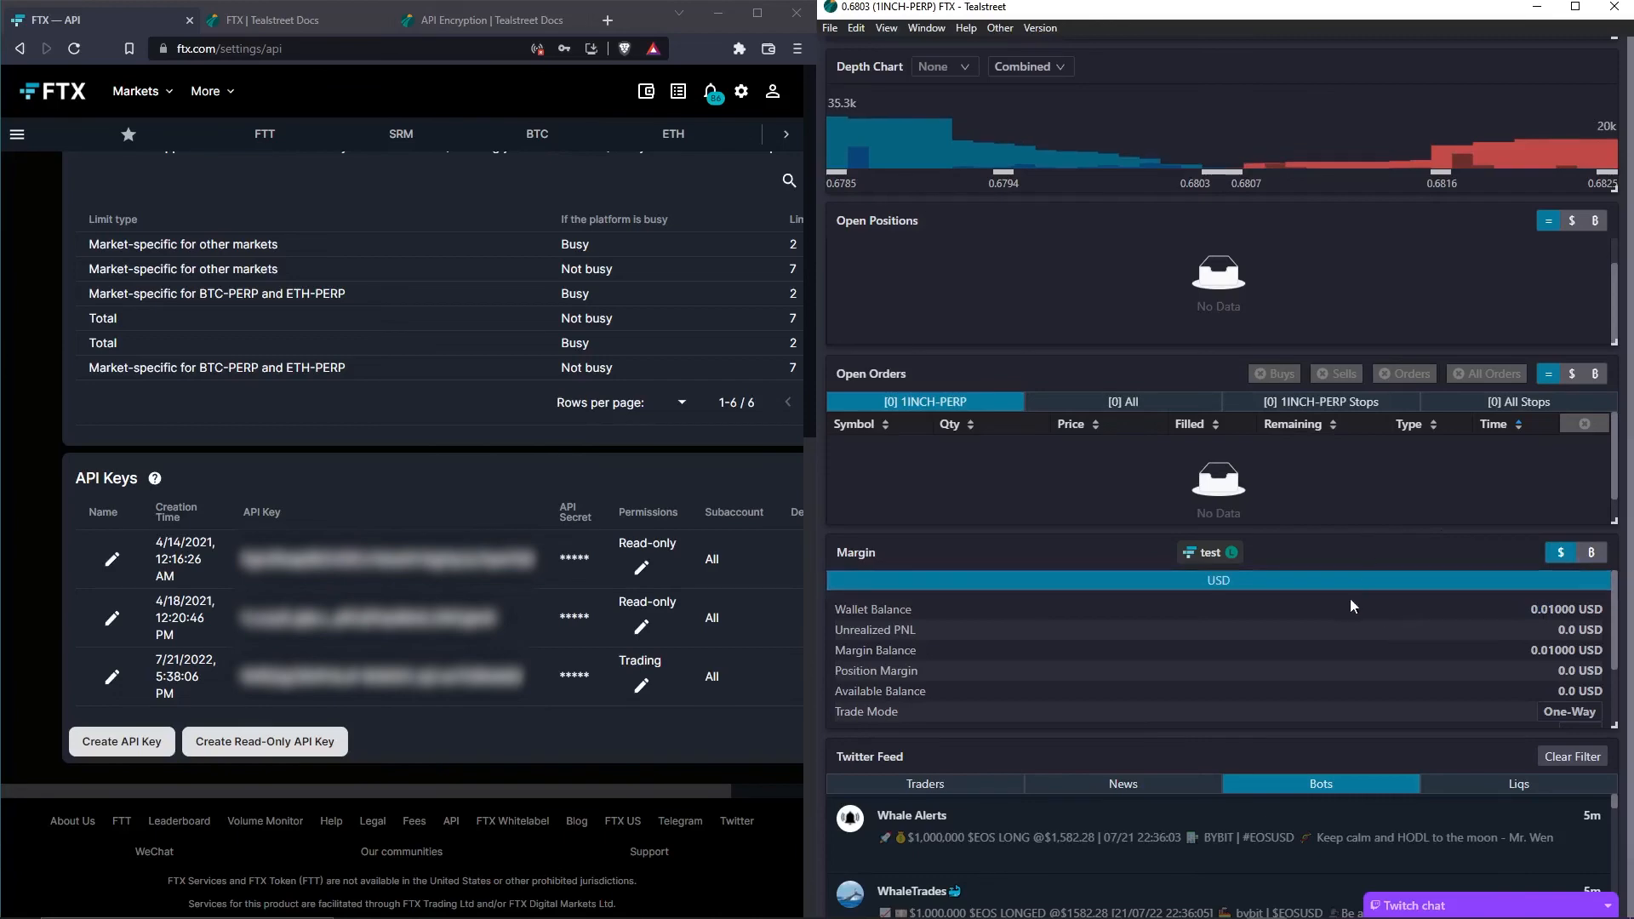
scroll(1350, 599, up, 10)
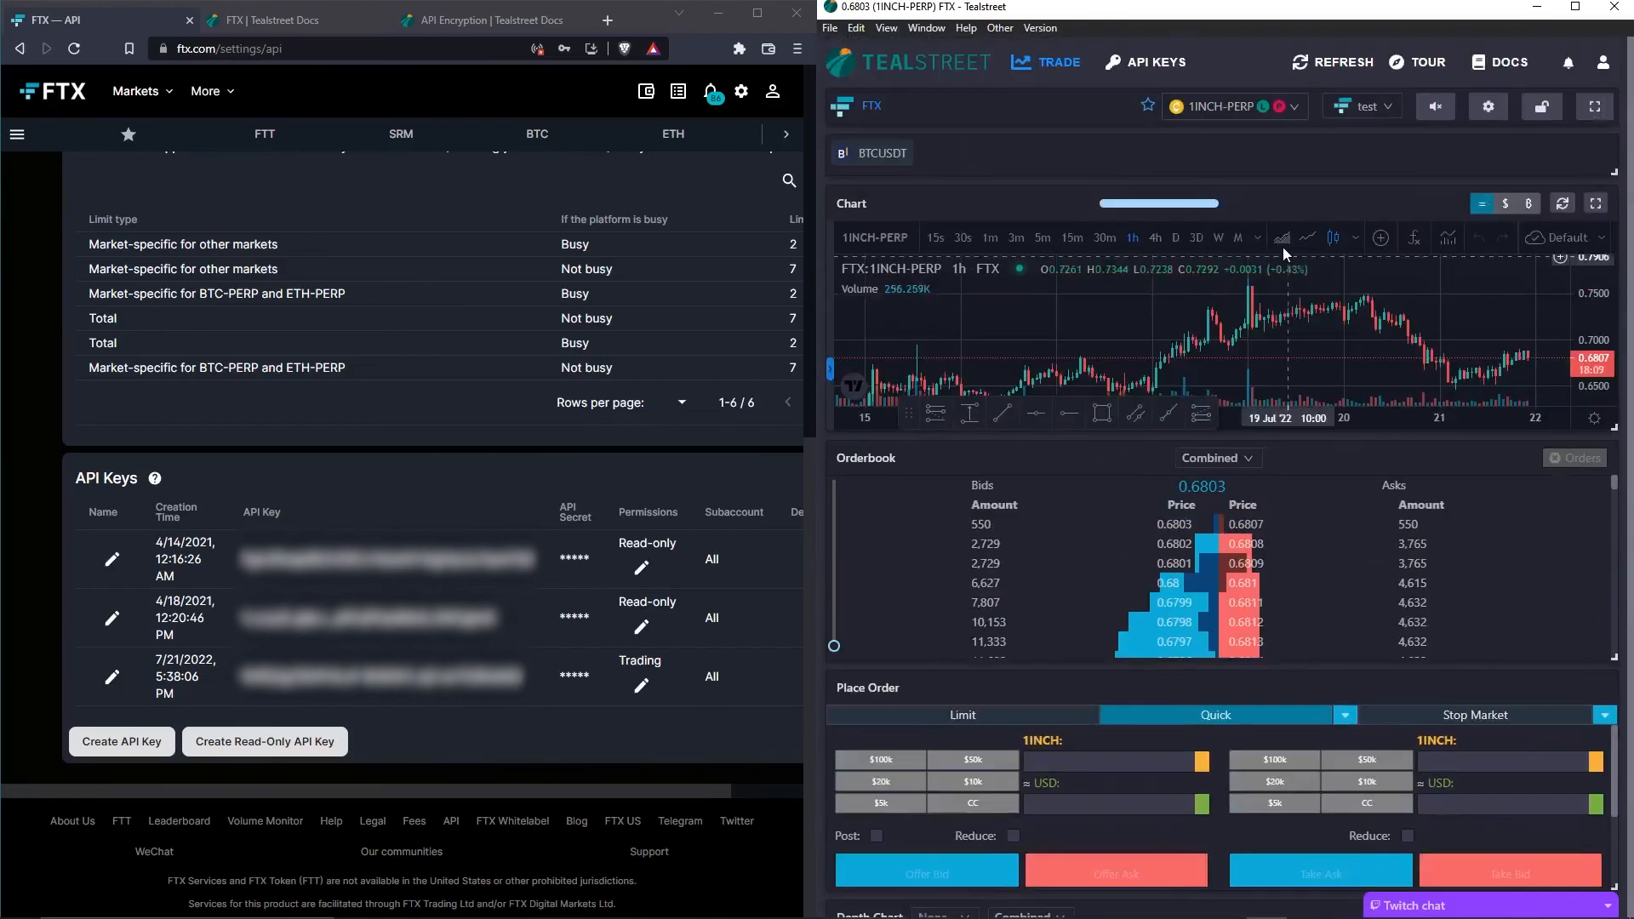